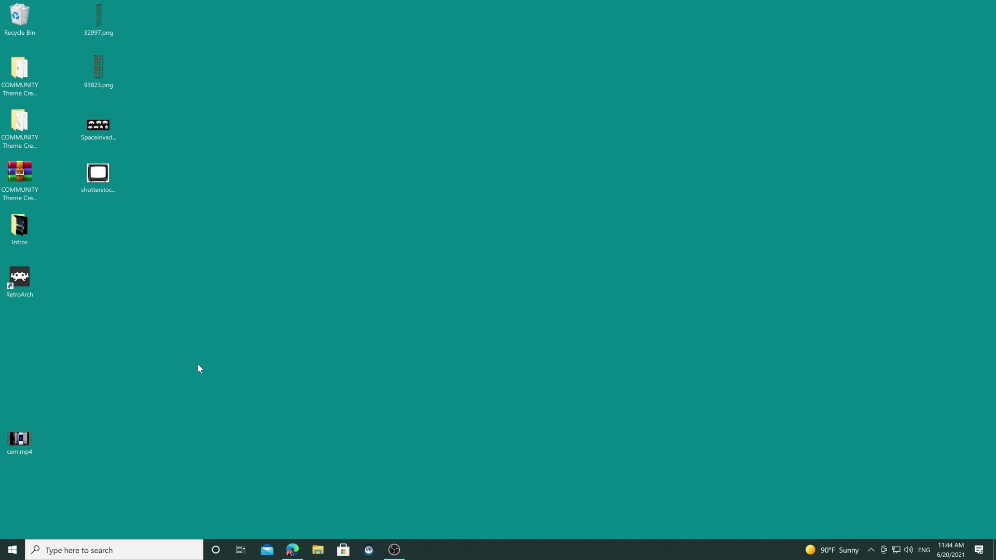
Step: Launch COMMUNITY Theme Creator for BigBox and collapse and re-expand its side panel
key("super")
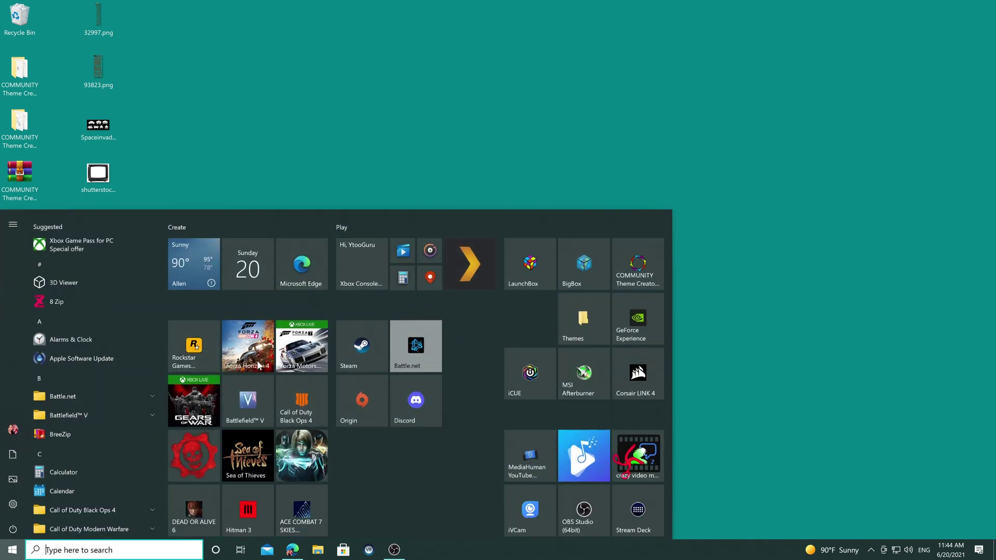
left_click(602, 251)
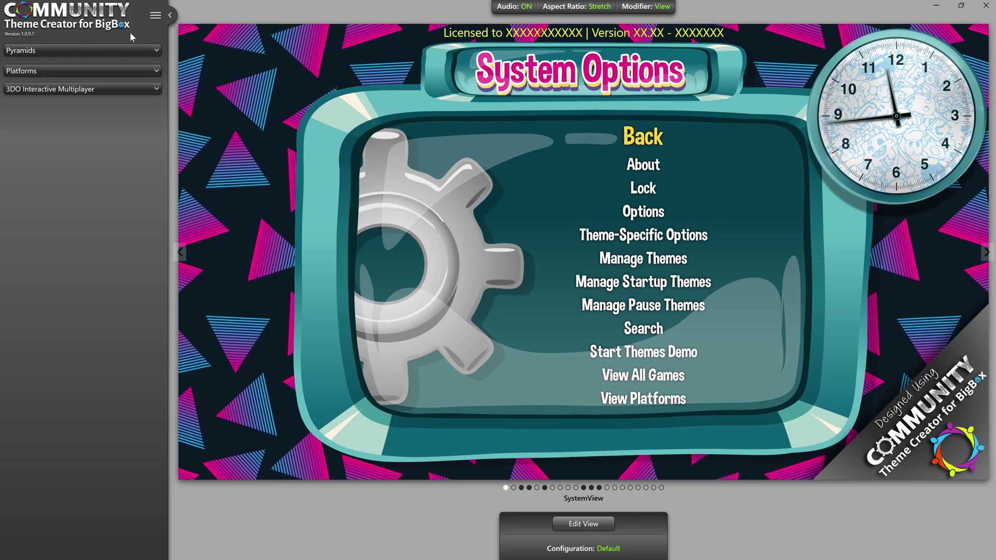
left_click(170, 15)
left_click(3, 15)
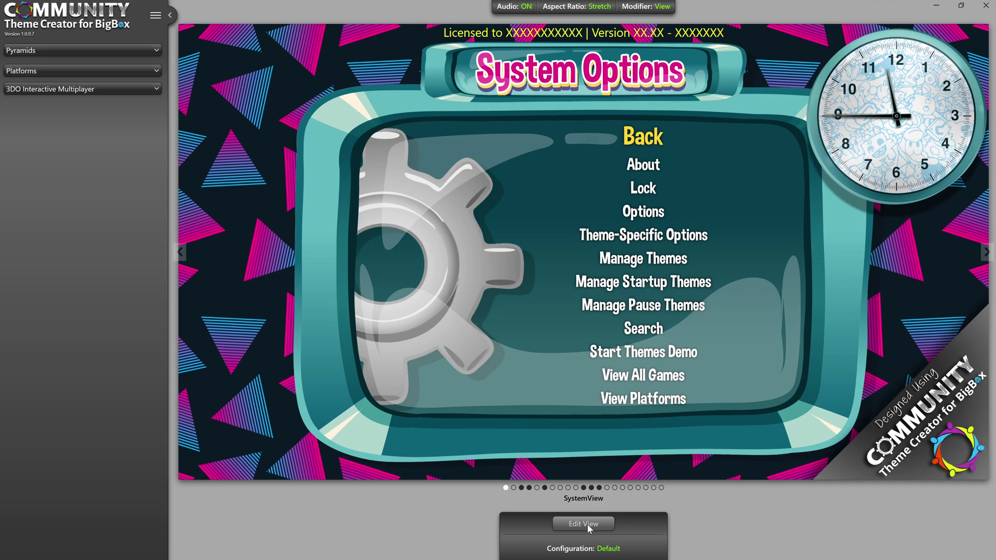
Step: Browse to TextGamesView, open it for editing and shift the UI Elements window slightly lower
key("Left")
key("Left")
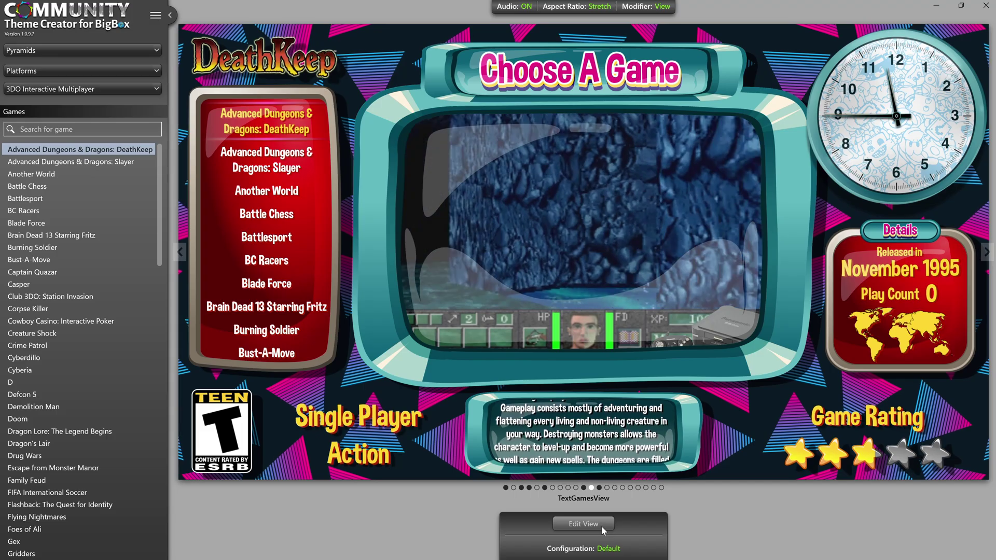
left_click(602, 526)
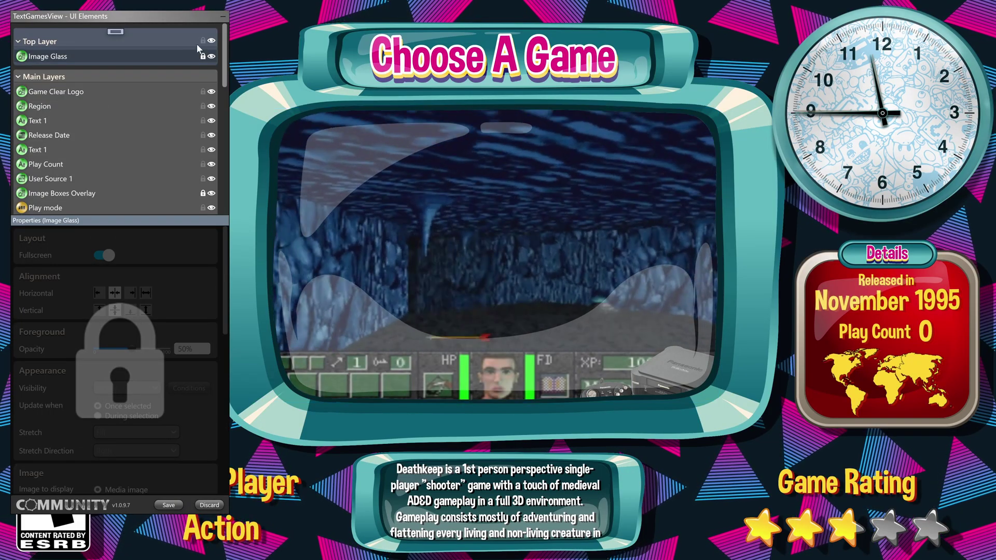
left_click_drag(197, 49, 188, 78)
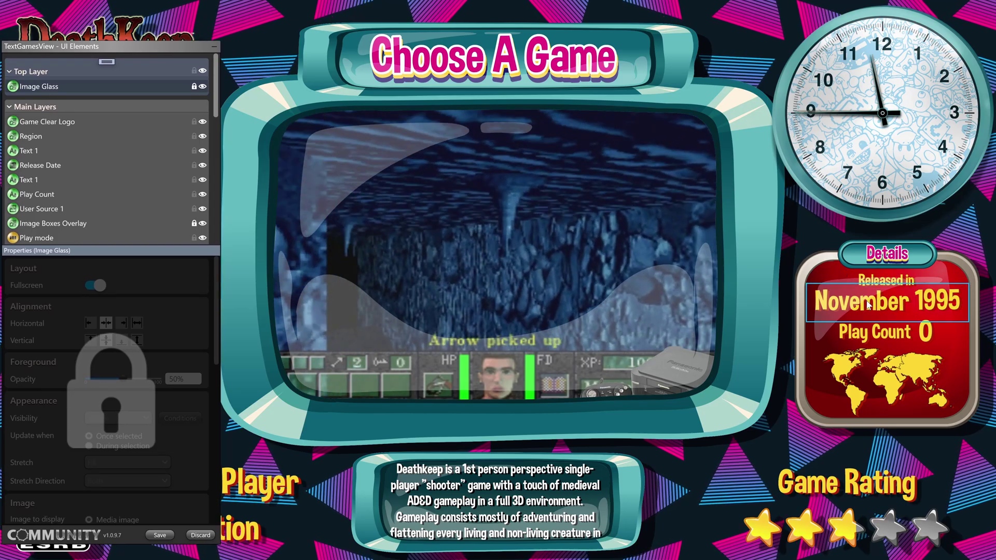
Step: Move the clock (User Source 1) over the video frame's upper-right part, to about X 1250, Y 153
left_click(883, 168)
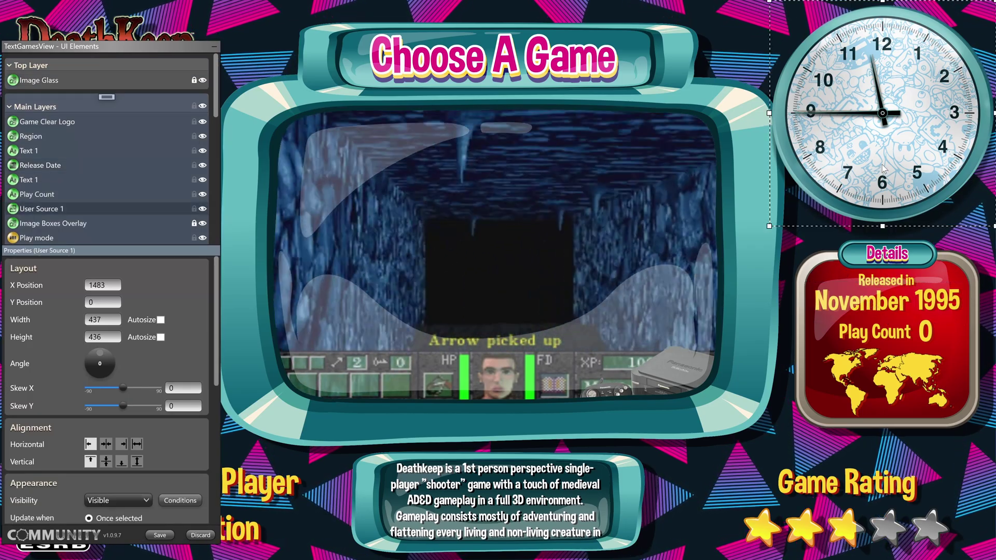
left_click_drag(884, 169, 744, 234)
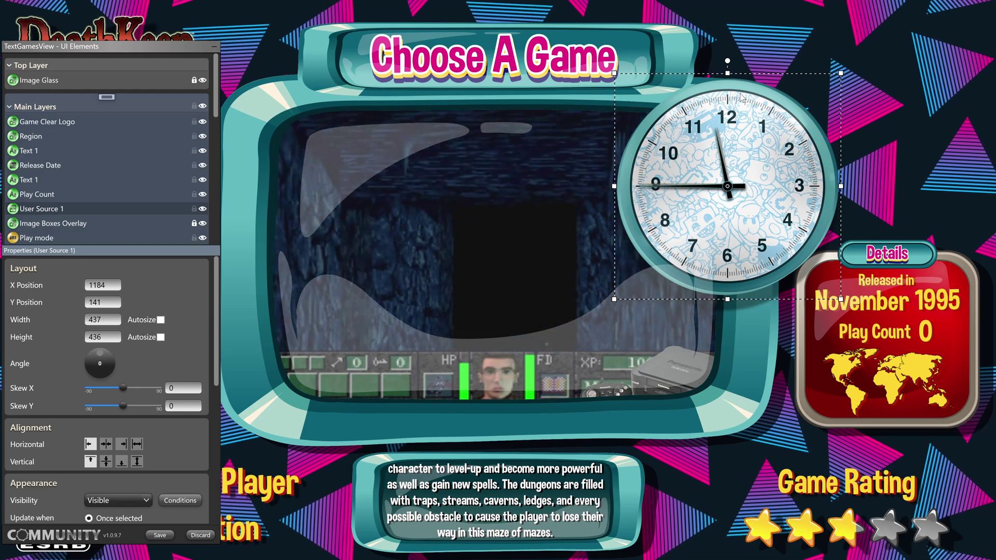
left_click_drag(758, 156, 788, 158)
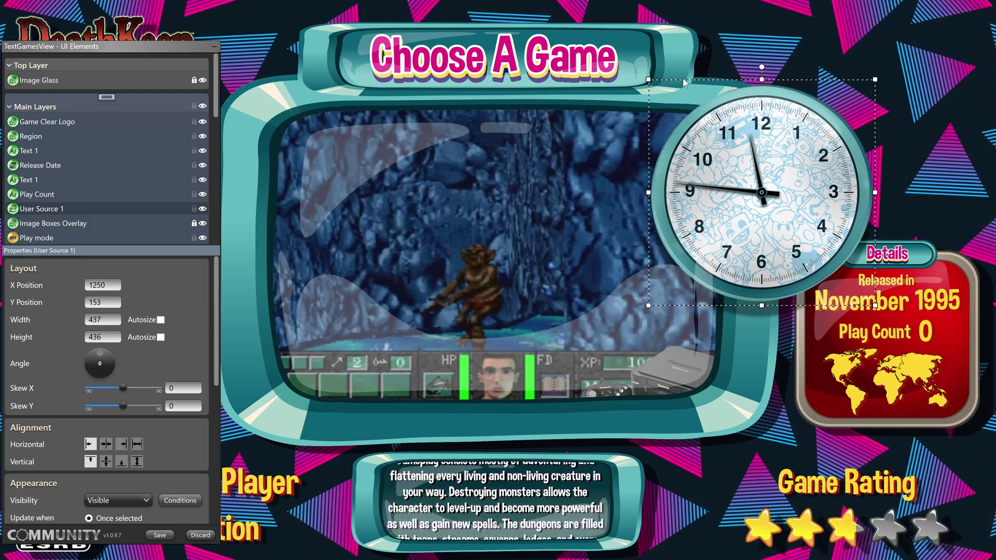
Step: Rotate the clock to about 42 degrees, narrow it to about 425 wide and turn it back to about 313 degrees
left_click_drag(761, 67, 846, 99)
mouse_move(848, 269)
left_mouse_down()
mouse_move(957, 367)
mouse_move(742, 177)
mouse_move(841, 264)
left_mouse_up()
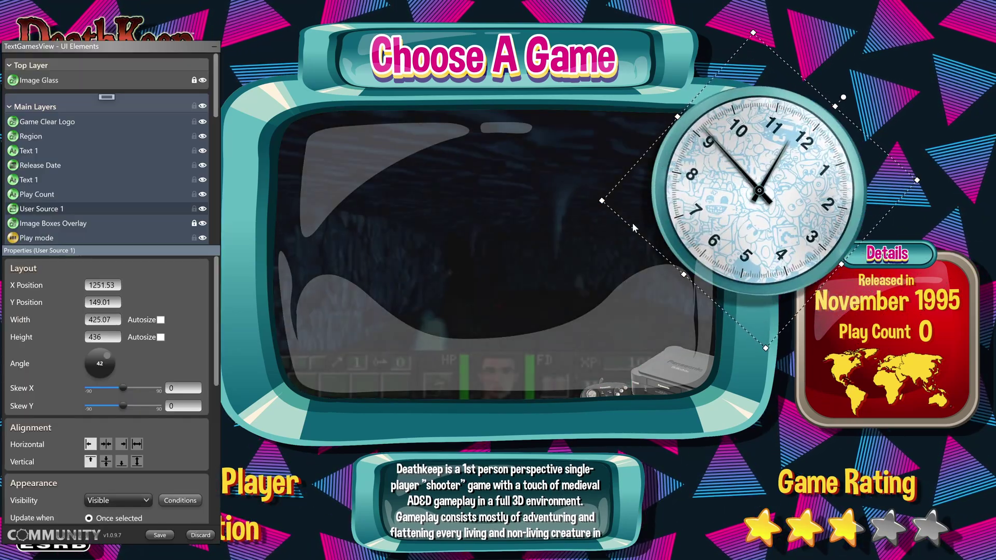
left_click_drag(844, 102, 668, 105)
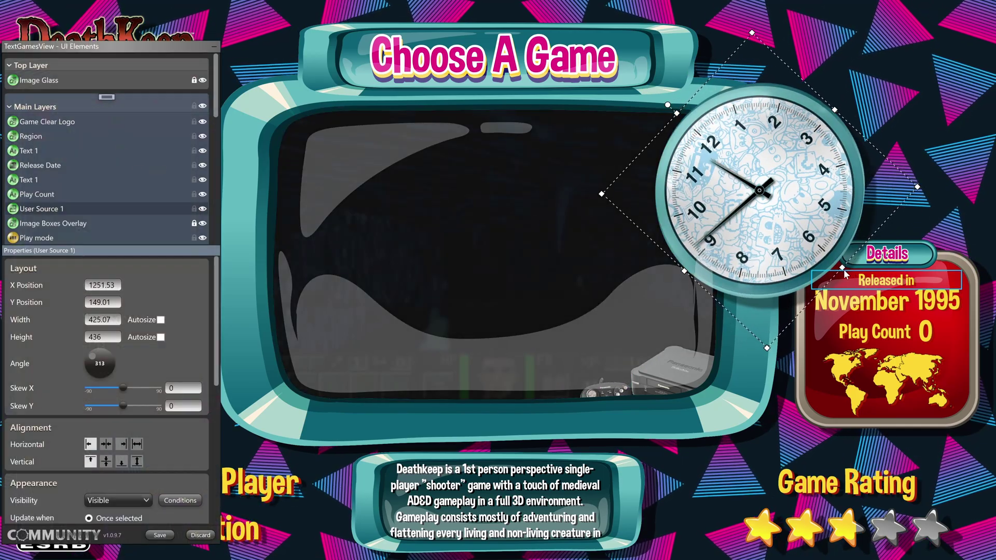
Step: Resize the clock to about 471 high, straighten it to 0 degrees and move it to about X 1465, Y 79
left_click_drag(841, 268, 926, 347)
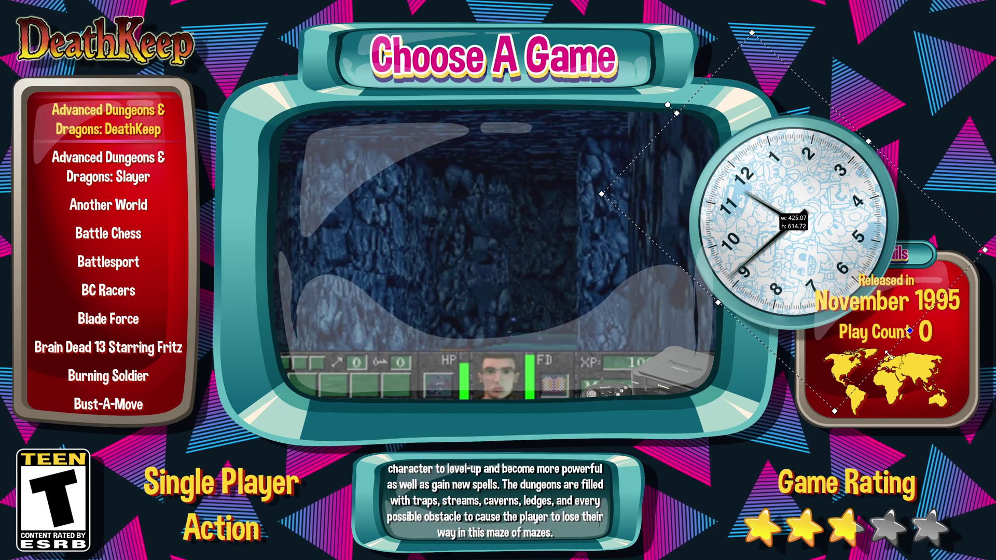
left_click_drag(888, 354, 888, 350)
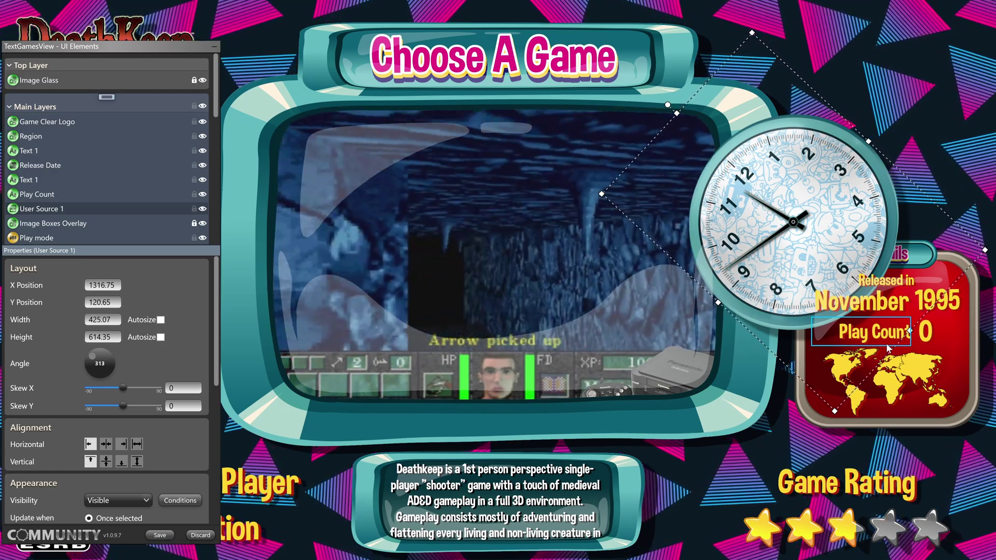
left_click_drag(910, 331, 856, 280)
left_click_drag(680, 88, 767, 103)
left_click_drag(788, 158, 859, 110)
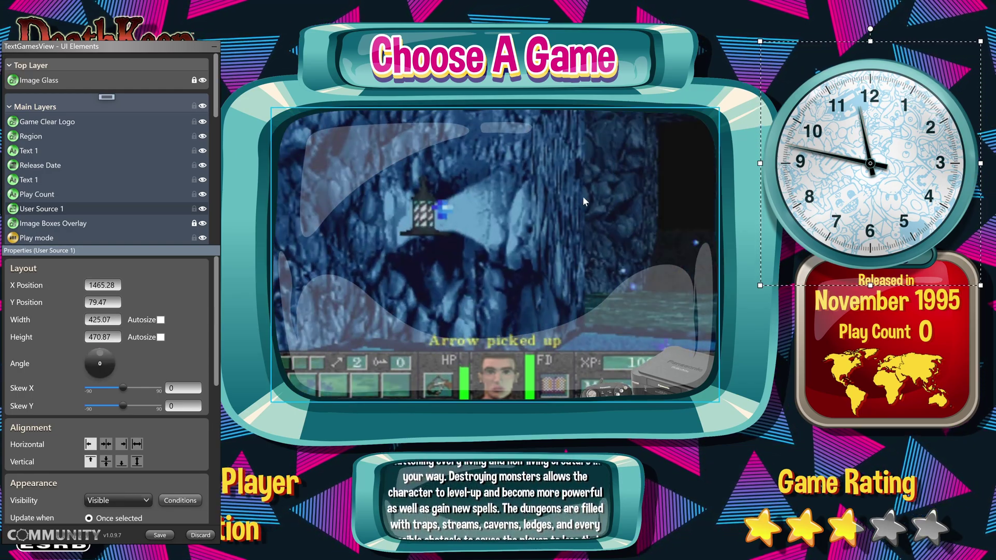
Step: Resize the clock to about 474 by 450 at 0 degrees, trying a 45-degree rotation, and place it in the view's upper-right corner
left_click_drag(760, 164, 791, 171)
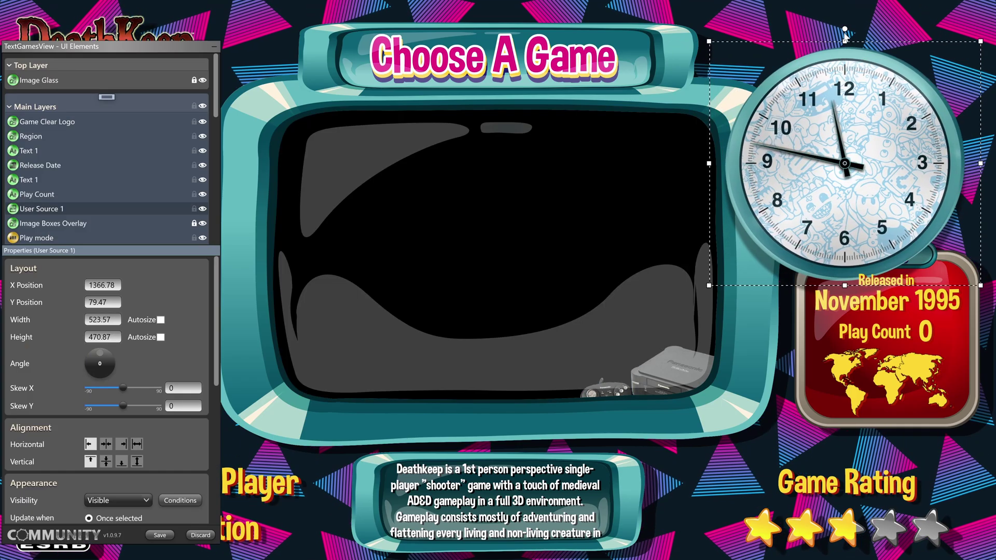
mouse_move(845, 32)
left_mouse_down()
mouse_move(762, 56)
mouse_move(856, 30)
mouse_move(844, 30)
left_mouse_up()
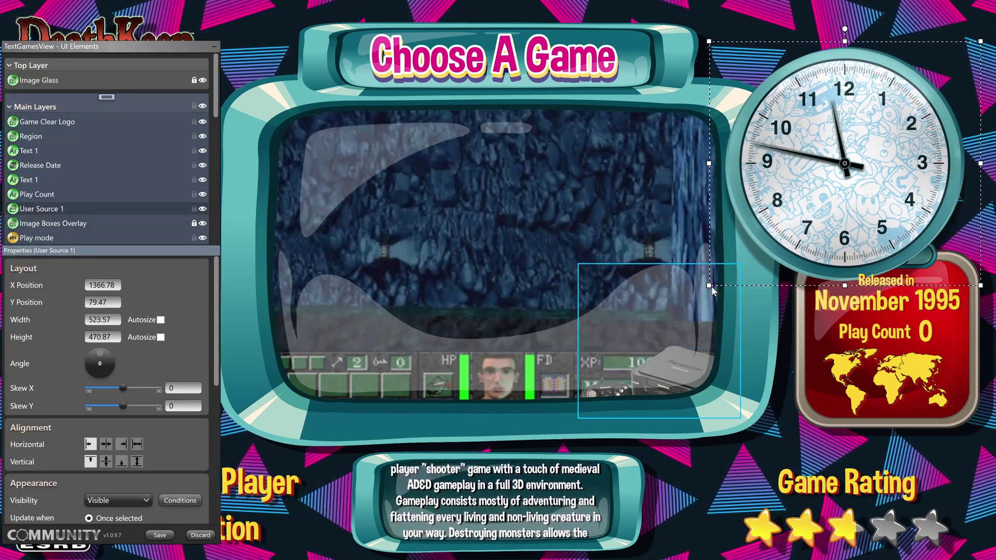
left_click_drag(711, 285, 741, 262)
left_click_drag(878, 29, 934, 68)
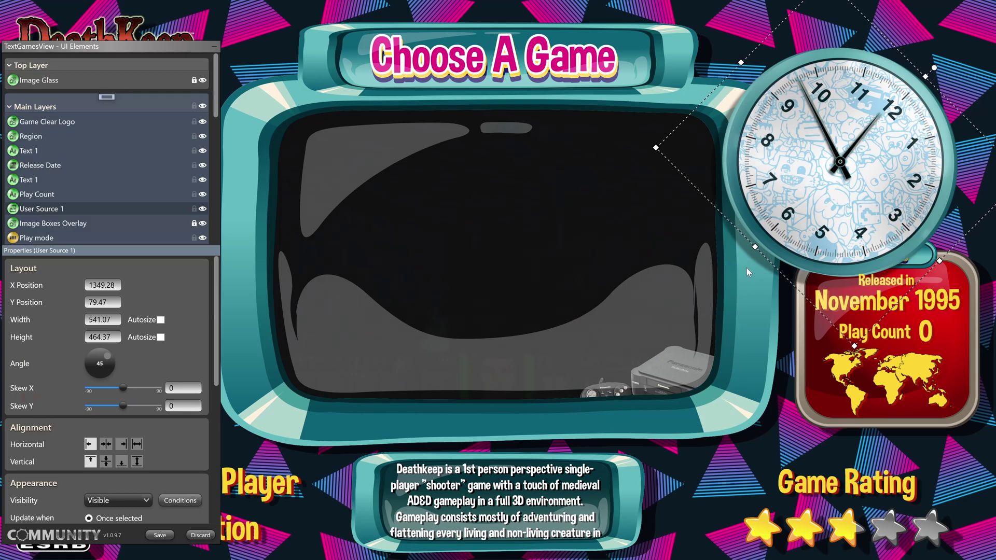
left_click_drag(755, 254, 811, 191)
left_click_drag(931, 66, 869, 49)
left_click_drag(865, 126, 851, 72)
left_click_drag(714, 162, 742, 232)
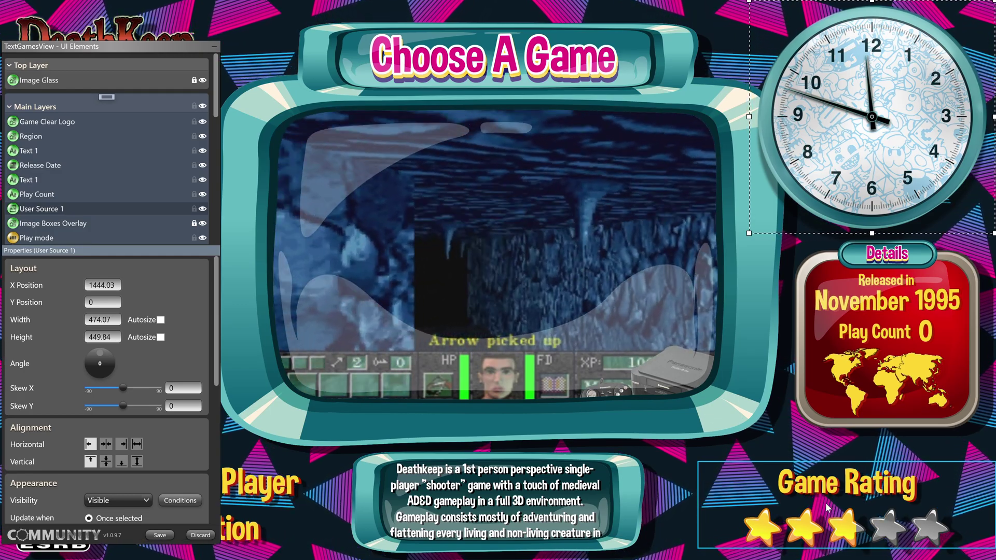
Step: Examine how the Game Rating group nests its container, text, shadow and Community Rating stars, comparing them with the Genre texts
left_click(836, 531)
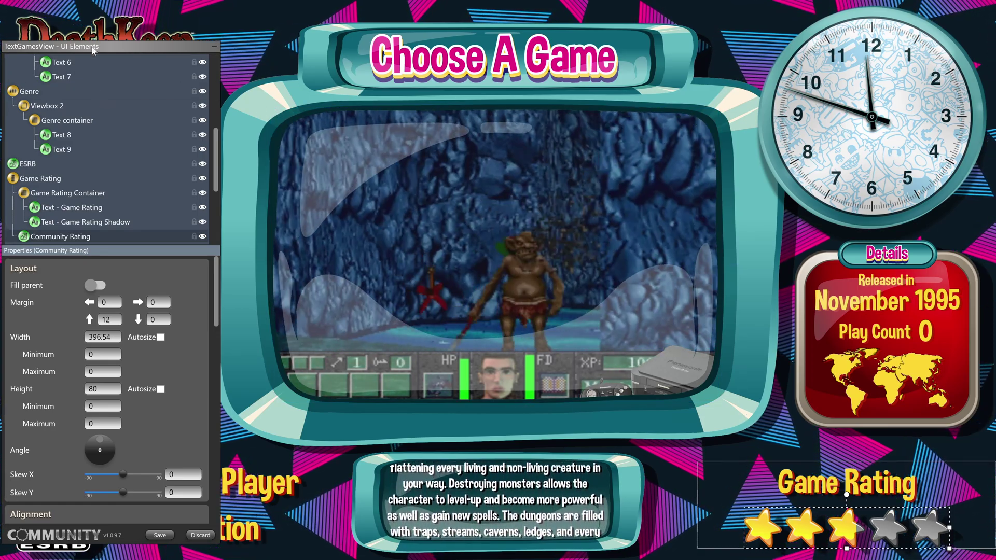
left_click_drag(92, 46, 104, 43)
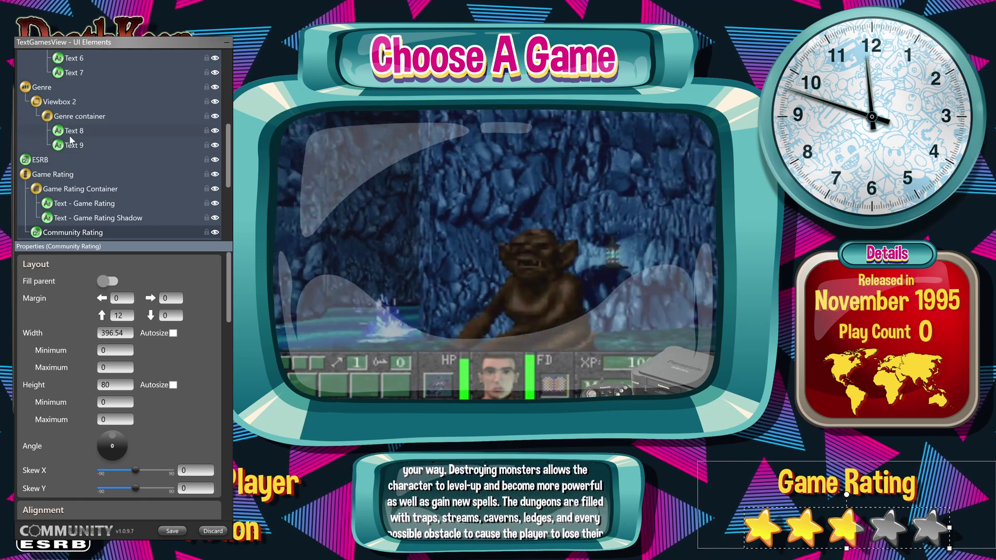
left_click(72, 147)
left_click(74, 133)
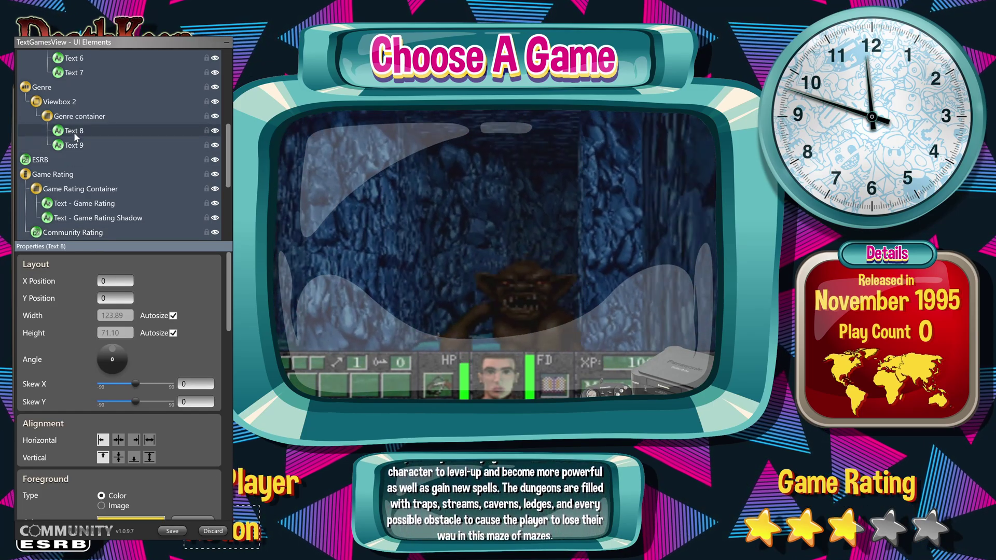
left_click(81, 211)
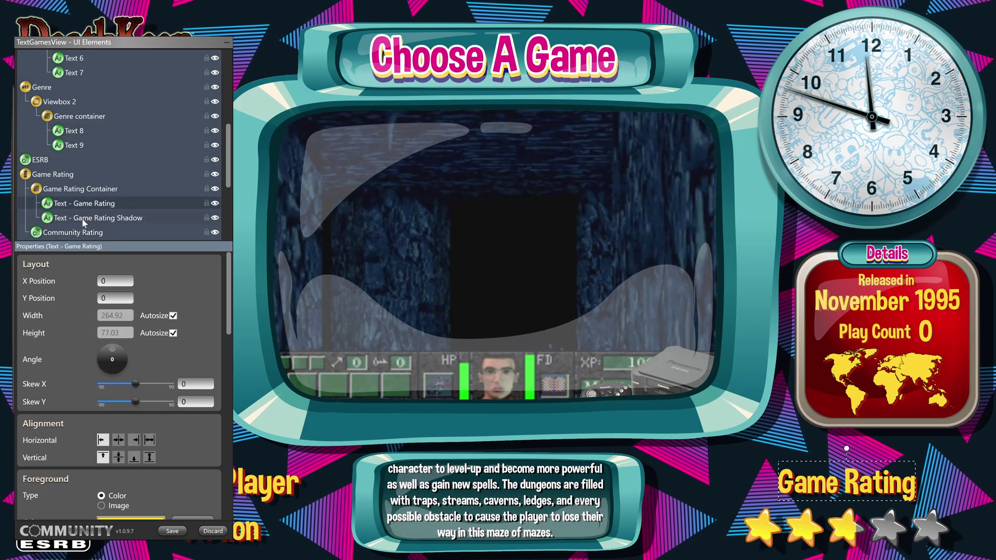
left_click(82, 219)
left_click(83, 205)
left_click(78, 190)
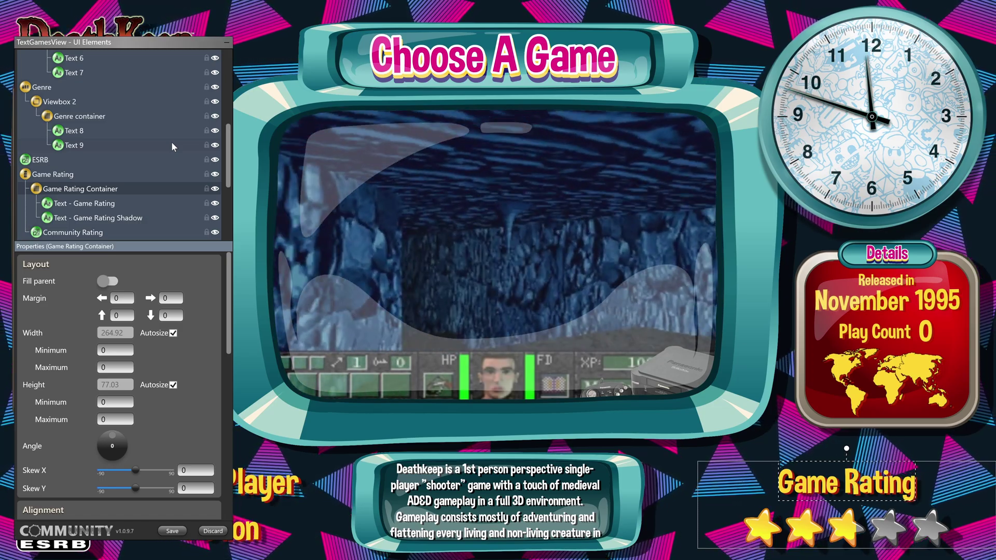
left_click(88, 173)
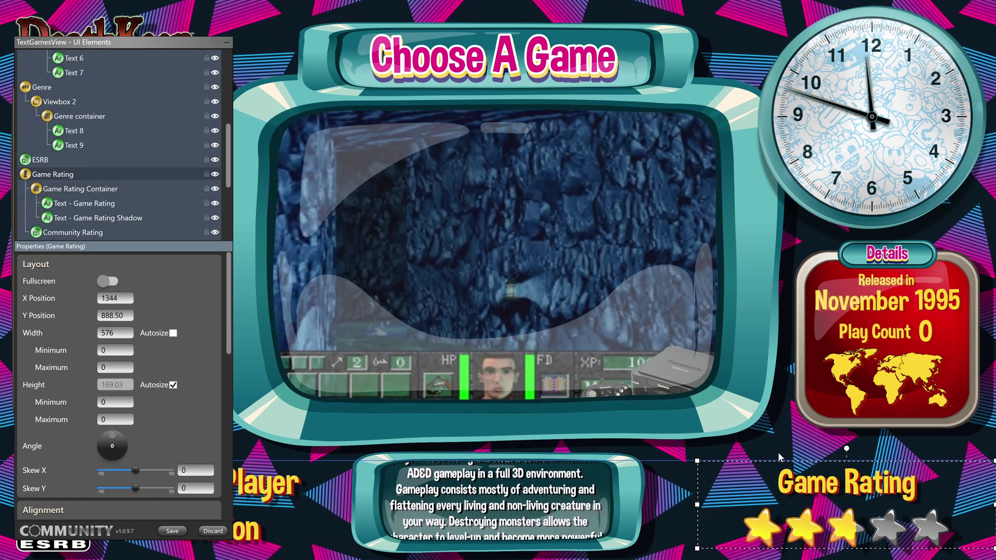
left_click(835, 524)
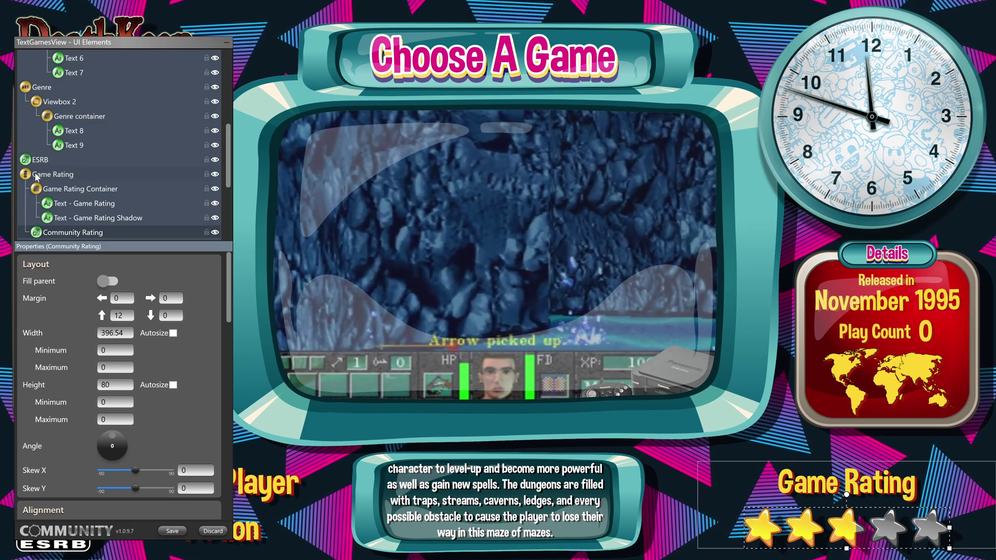
left_click(70, 178)
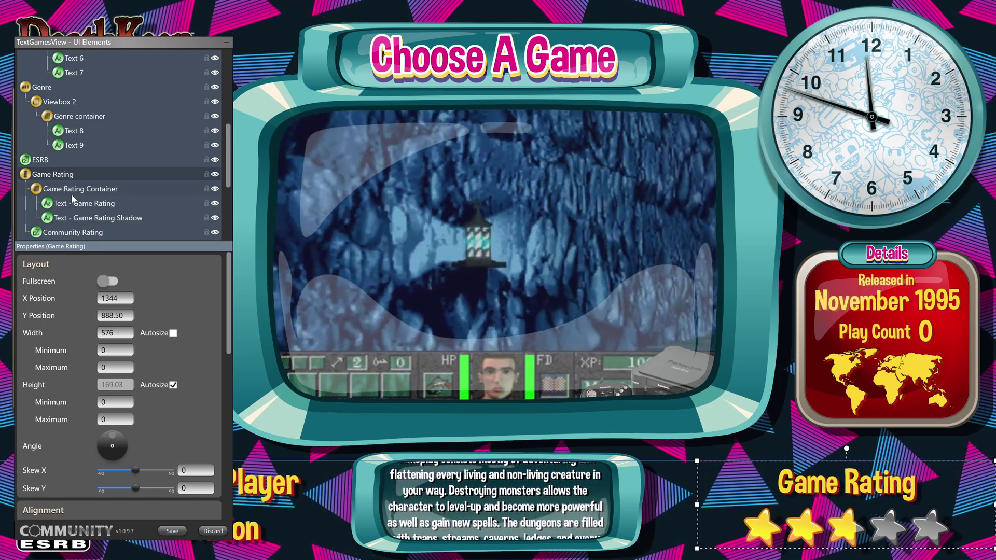
Step: Resize the Community Rating stars by their handles to about 322 wide and 68 high
left_click(78, 235)
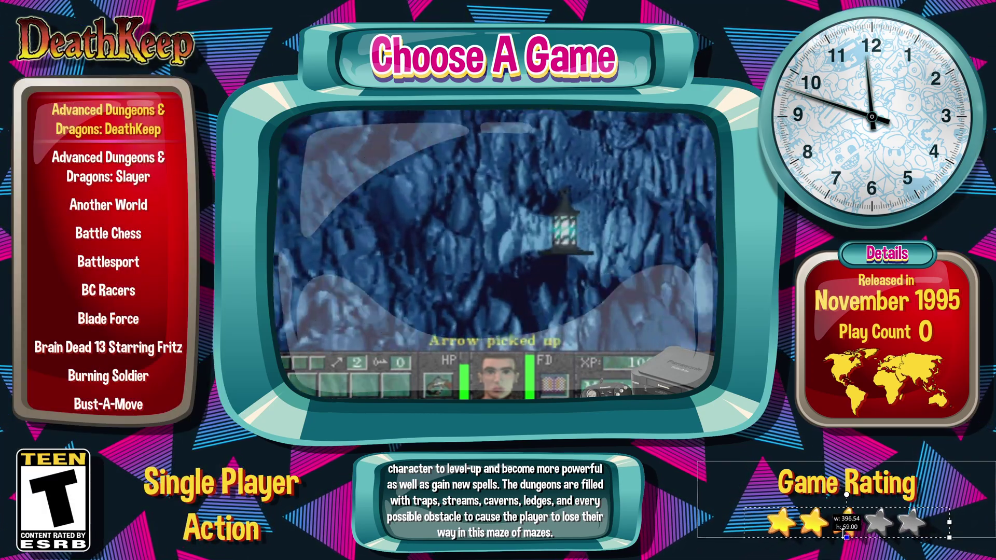
left_click_drag(846, 537, 847, 536)
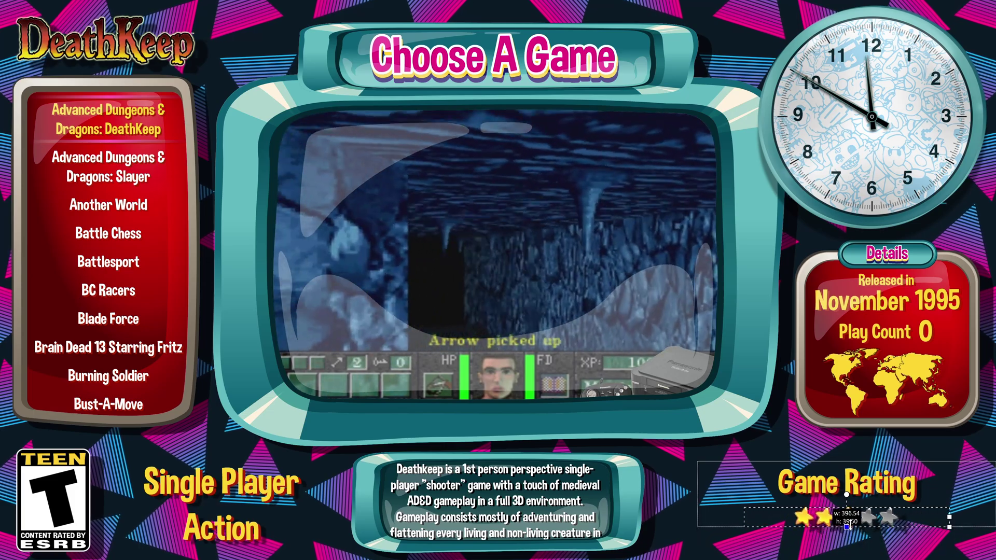
left_click_drag(847, 547, 847, 545)
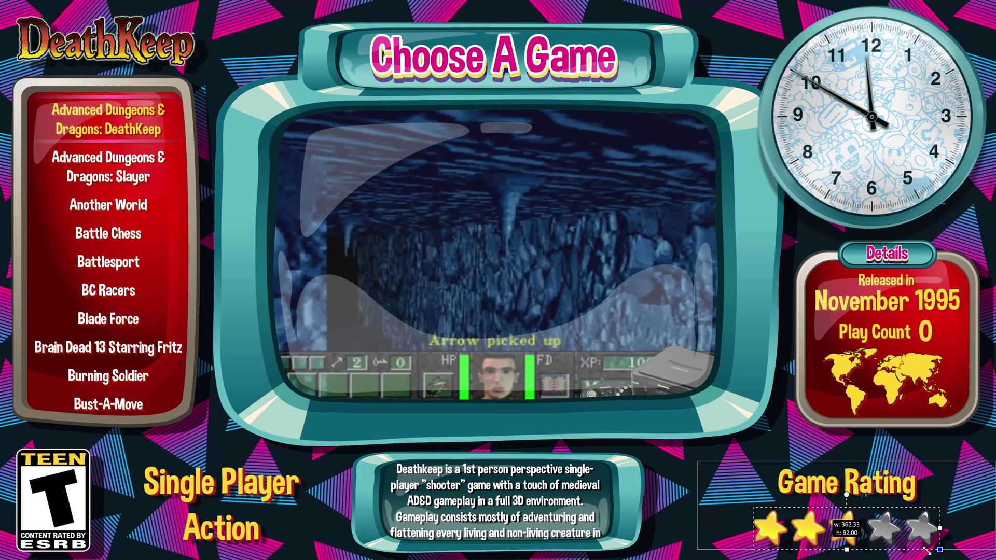
left_click_drag(880, 549, 918, 553)
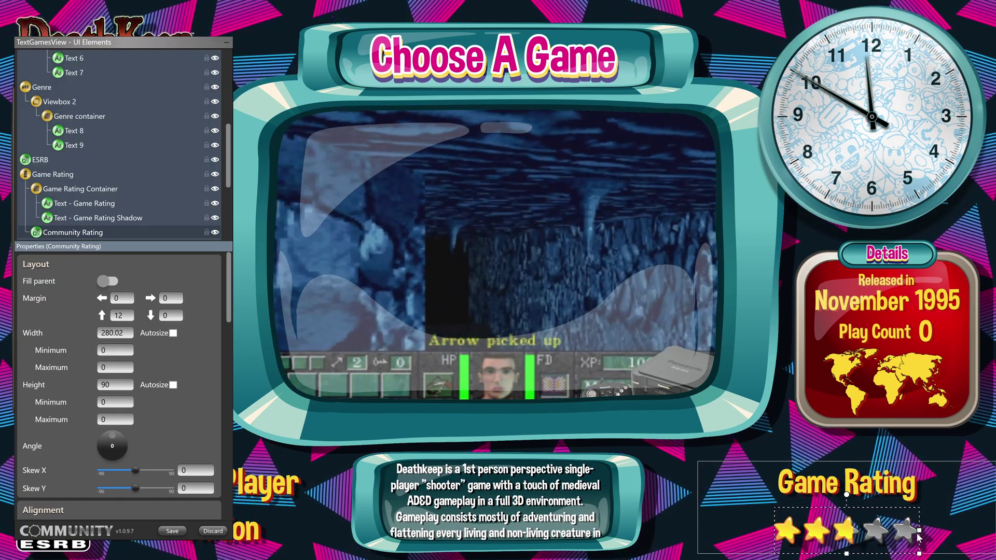
left_click_drag(919, 531, 871, 533)
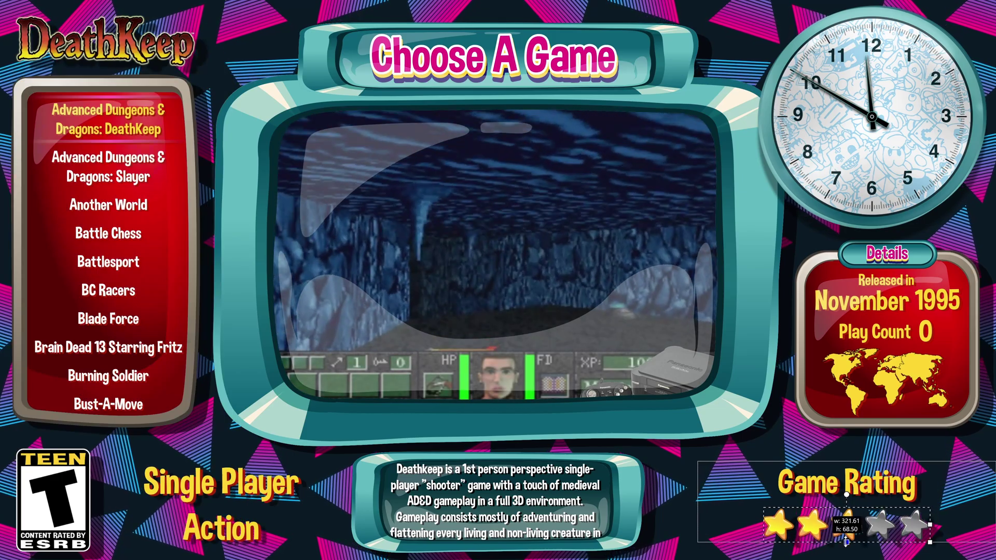
left_click_drag(846, 539, 846, 537)
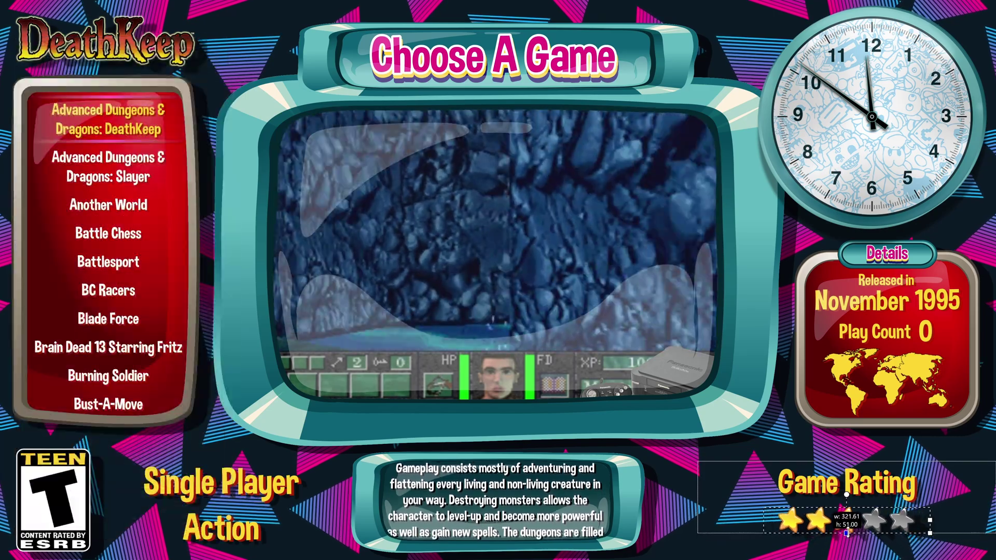
left_click_drag(846, 532, 847, 543)
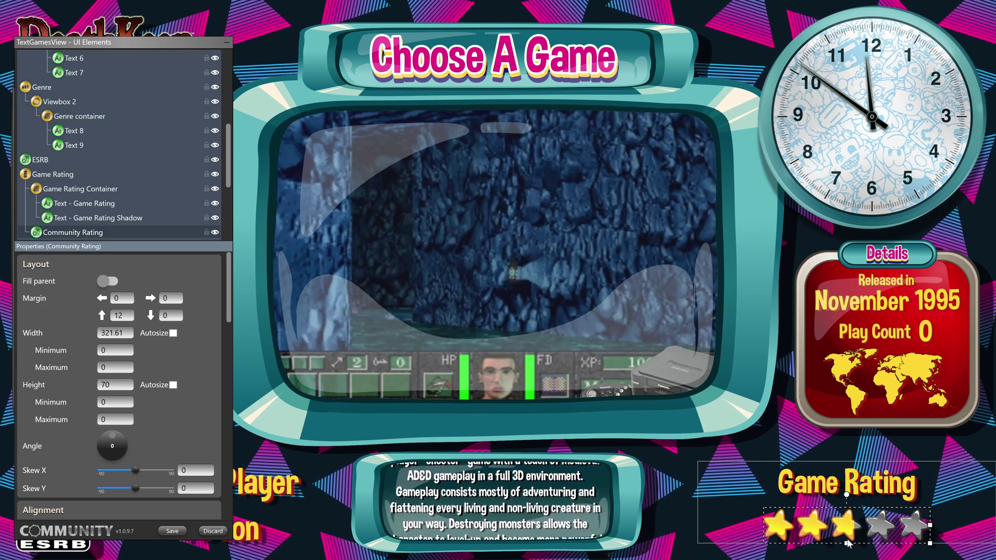
left_click_drag(846, 543, 846, 543)
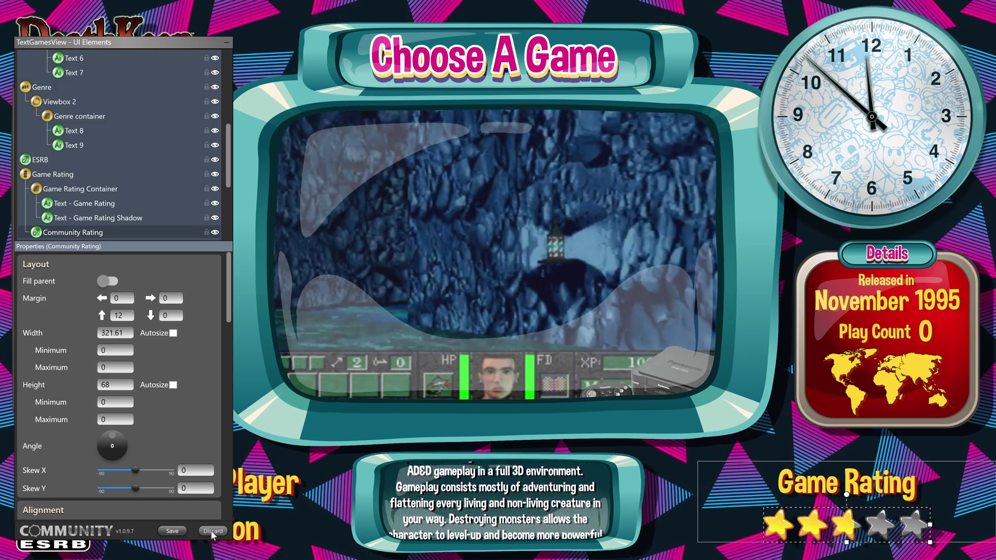
Step: Discard the edits made to TextGamesView without saving and close the theme creator
left_click(212, 532)
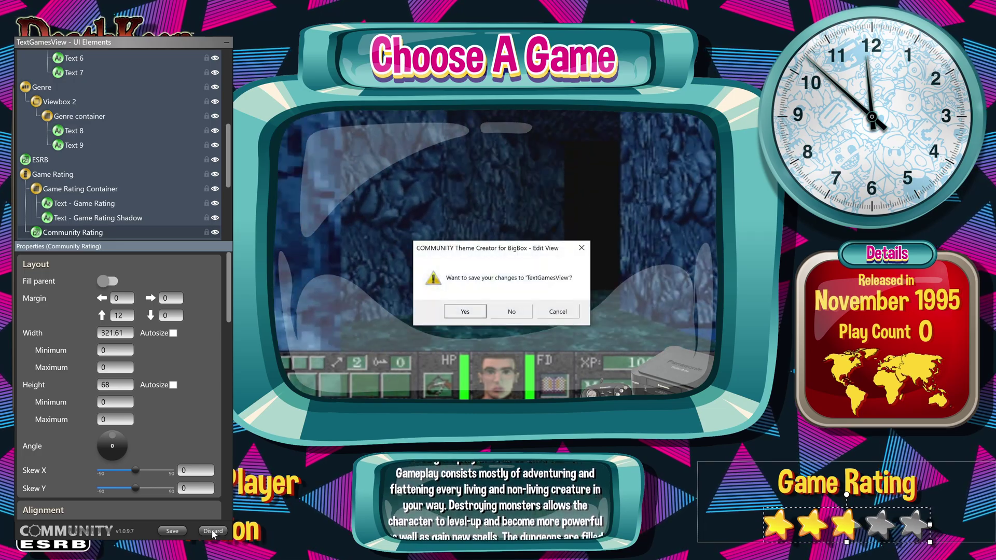
key("n")
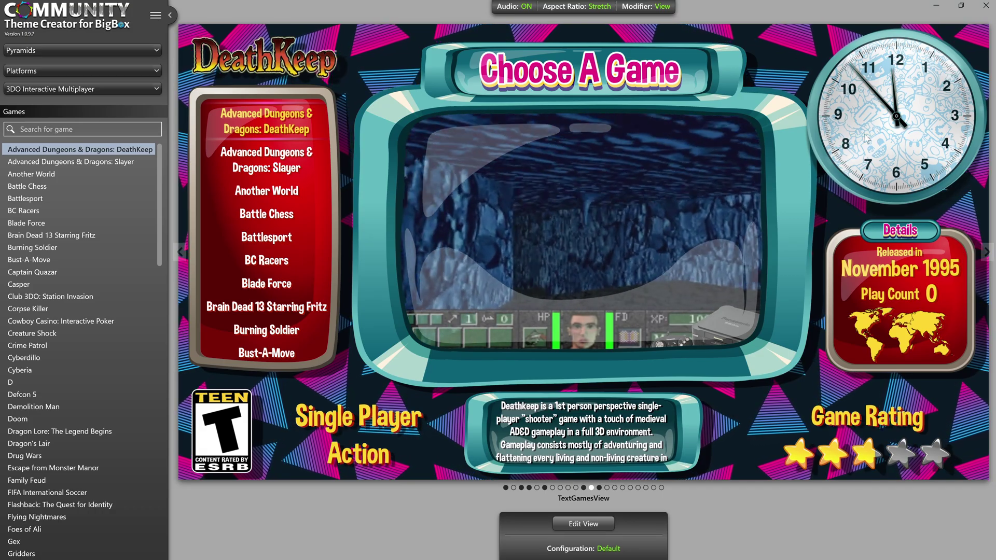
left_click(985, 7)
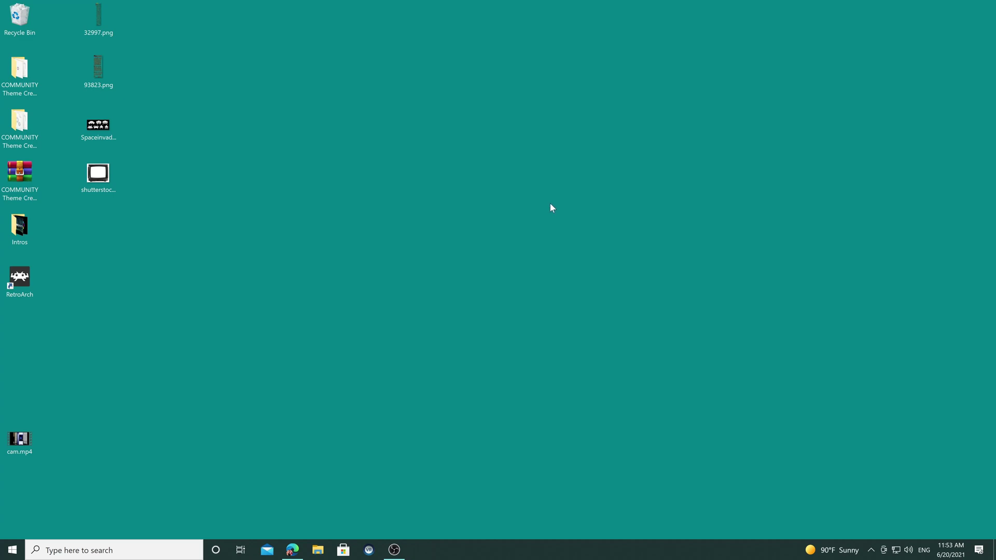
Step: Play the cam.mp4 video from the desktop and watch how the theme looks on the vertical monitor
double_click(30, 443)
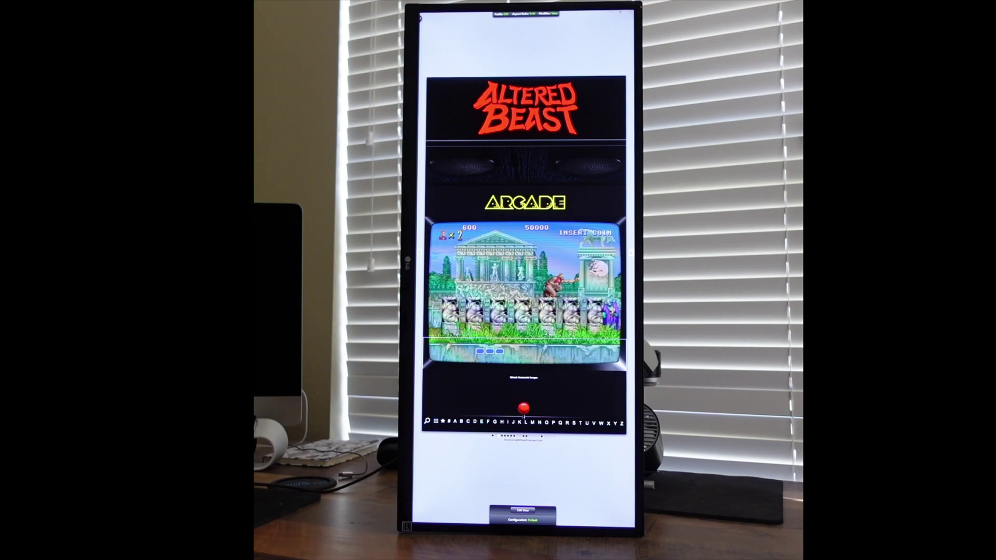
left_click(631, 253)
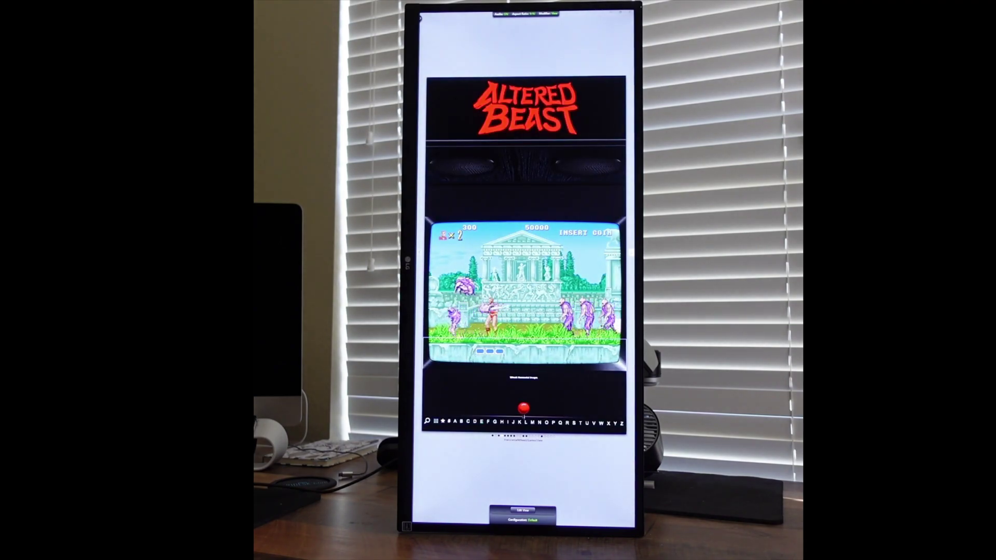
mouse_move(160, 331)
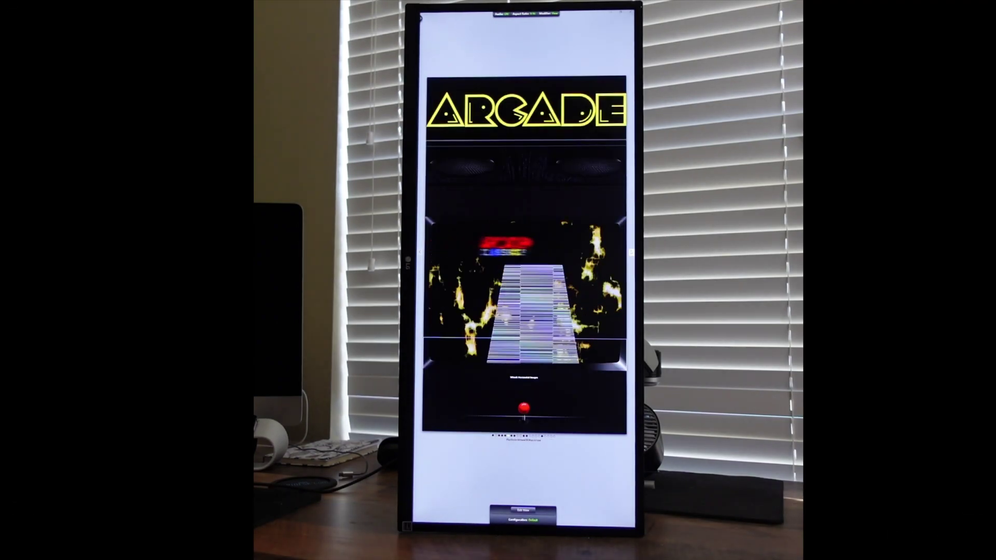
mouse_move(138, 257)
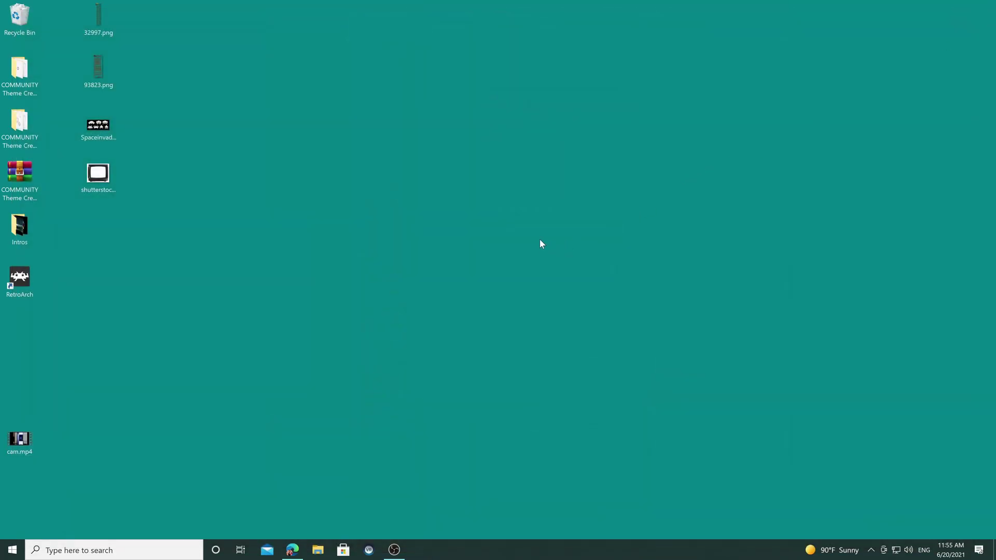
Step: Launch COMMUNITY Theme Creator and bring up the TextGamesView of the theme The Truth
key("super")
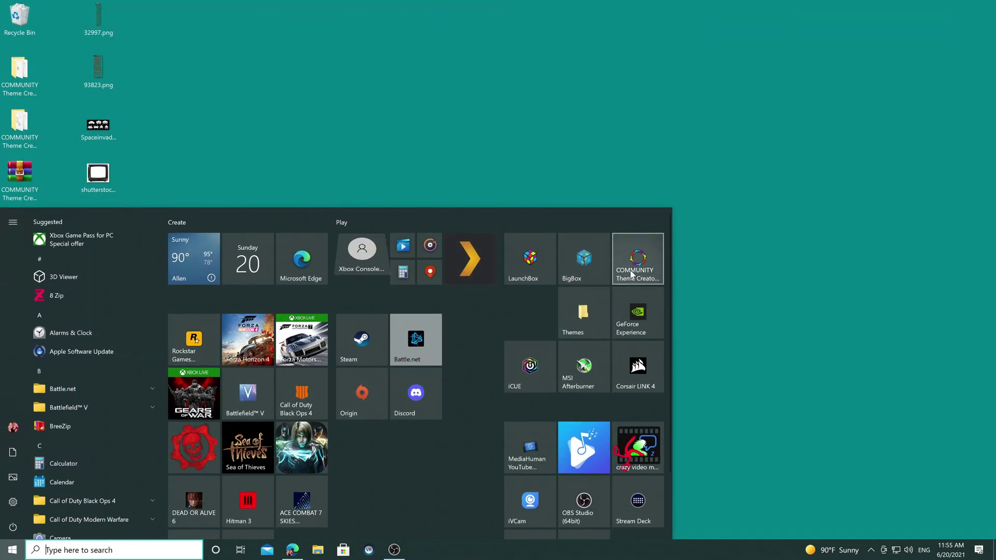
left_click(632, 274)
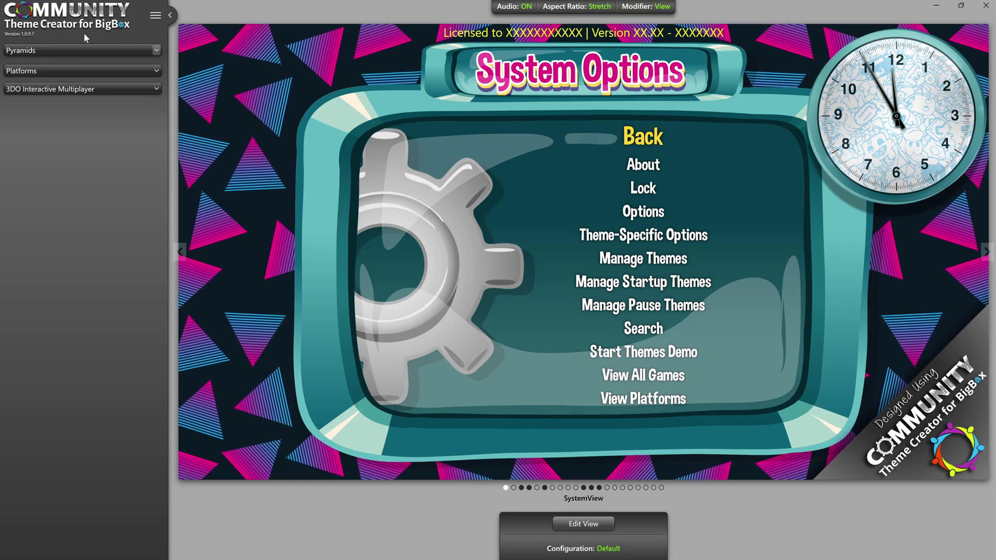
left_click(95, 50)
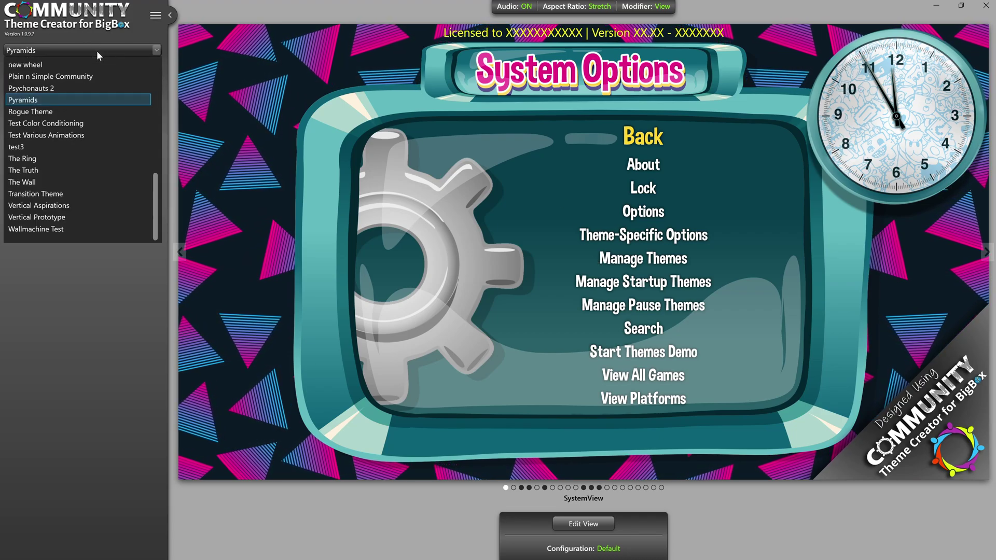
left_click(71, 180)
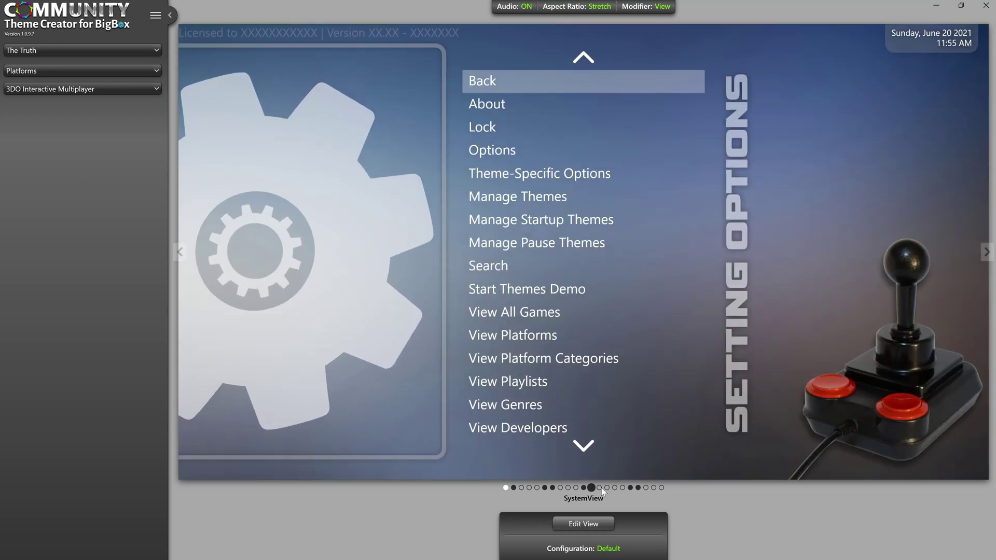
left_click(600, 488)
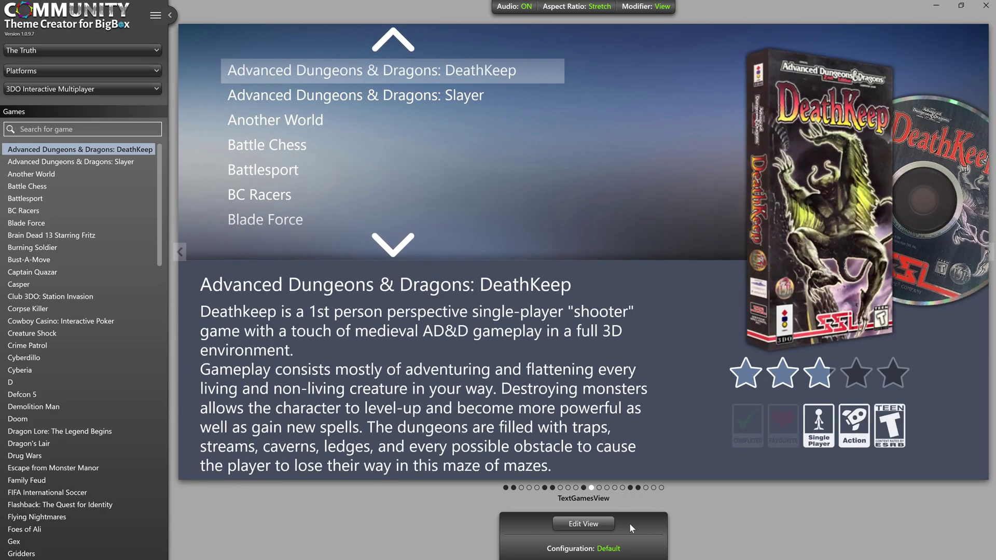
Step: Examine the view's list of platform configurations, comparing the 3DO Interactive Multiplayer configuration with Default
left_click(609, 553)
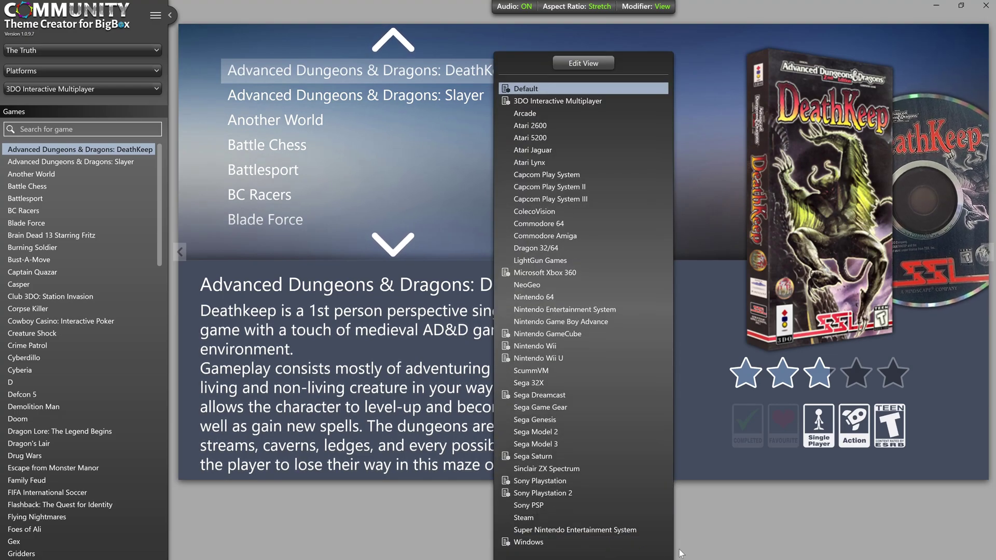
left_click(720, 549)
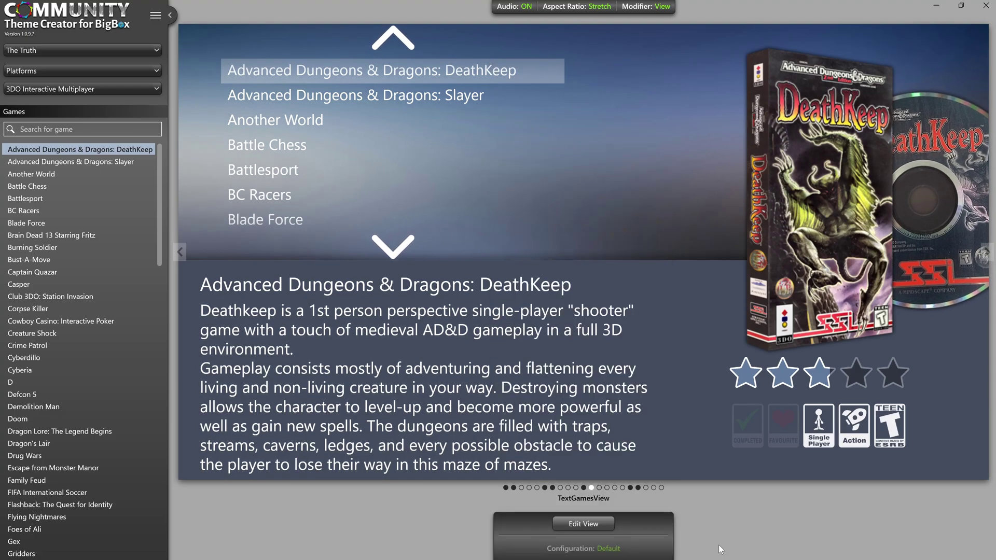
left_click(609, 550)
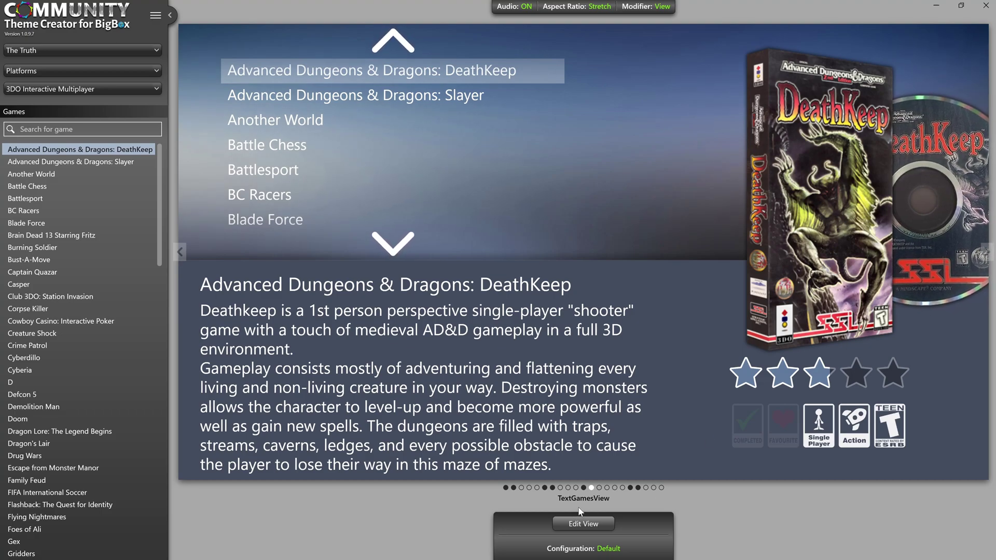
left_click(596, 549)
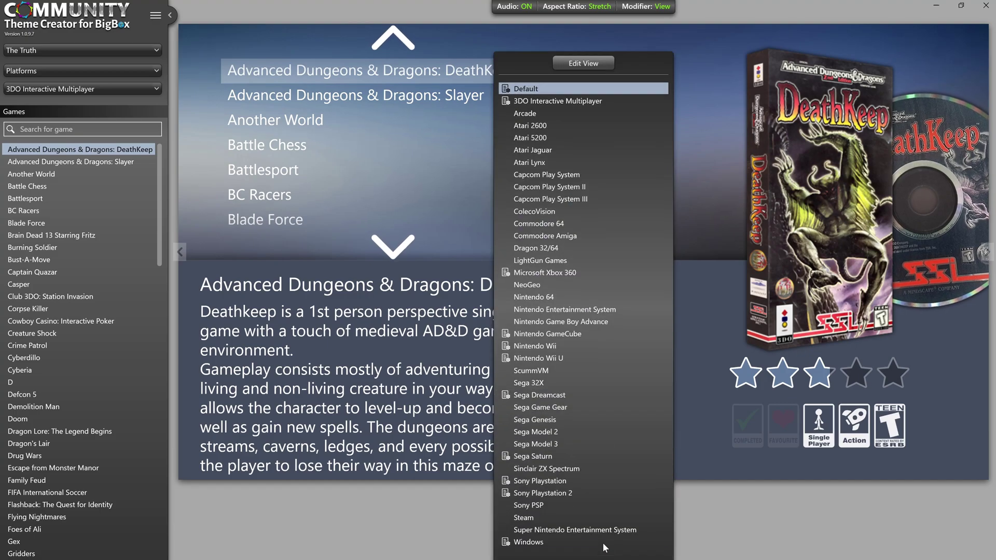
left_click(584, 101)
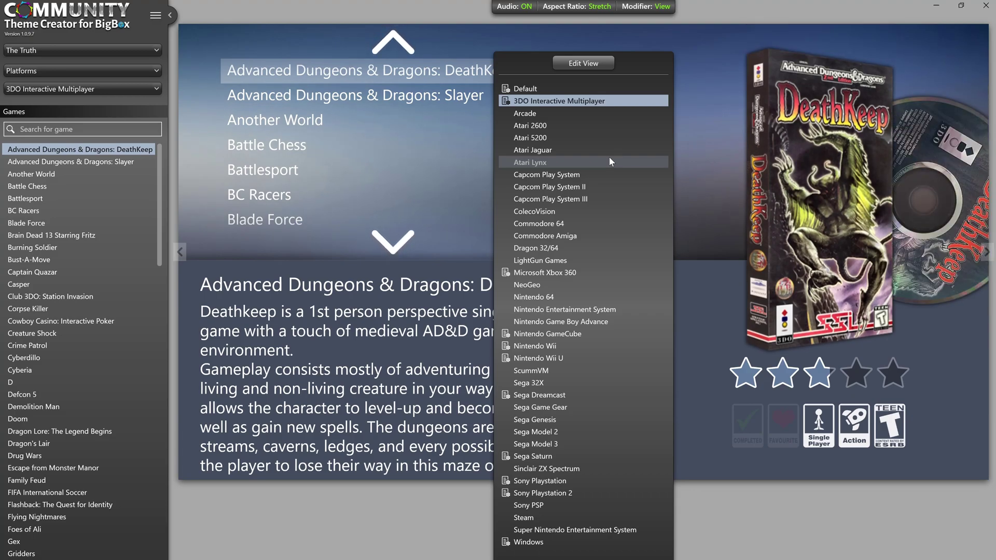
left_click(554, 89)
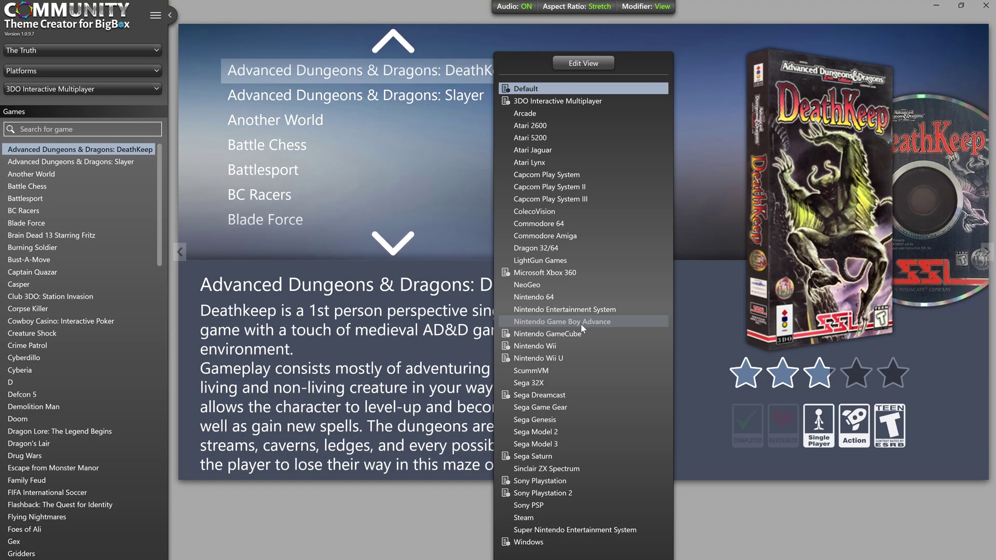
Step: Copy the view settings of the 3DO Interactive Multiplayer configuration
left_click(558, 101)
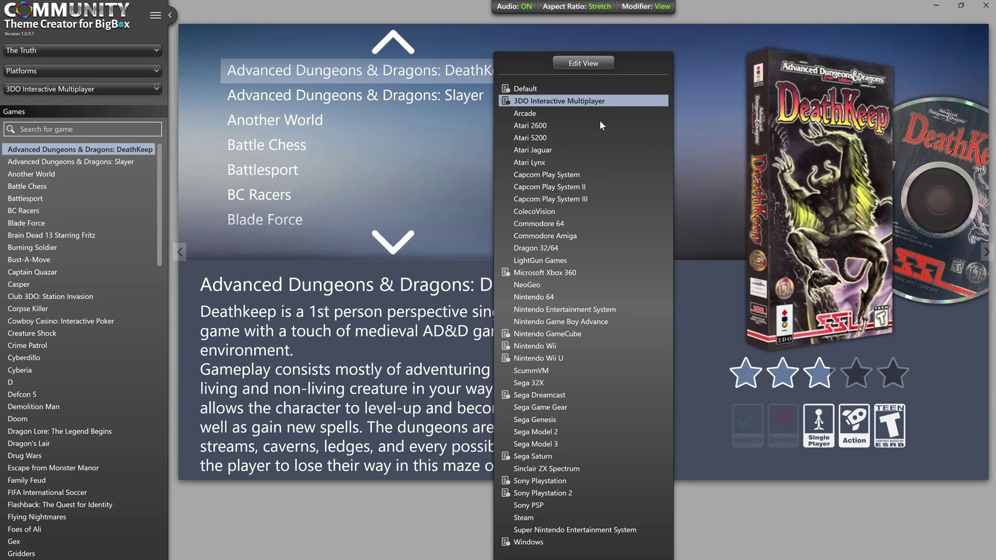
right_click(602, 101)
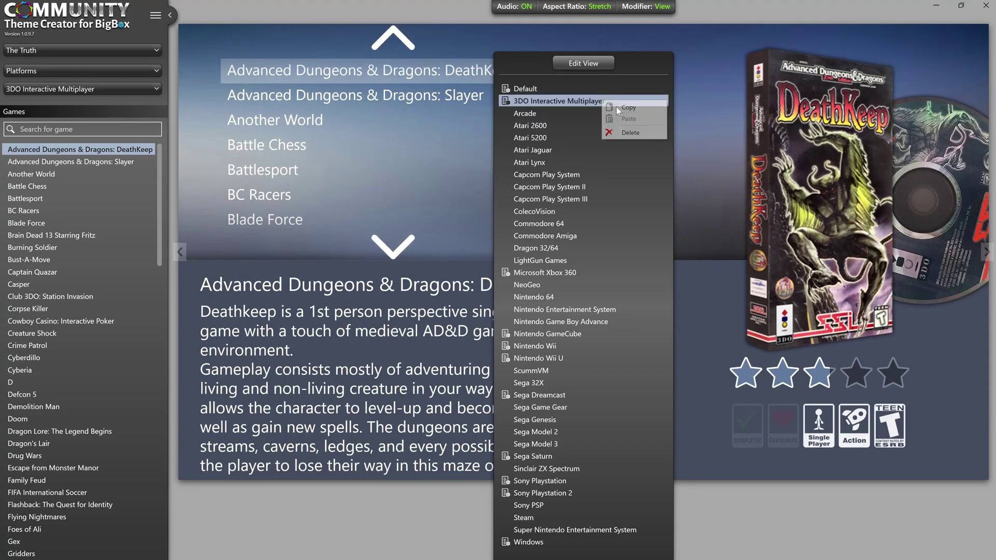
left_click(617, 107)
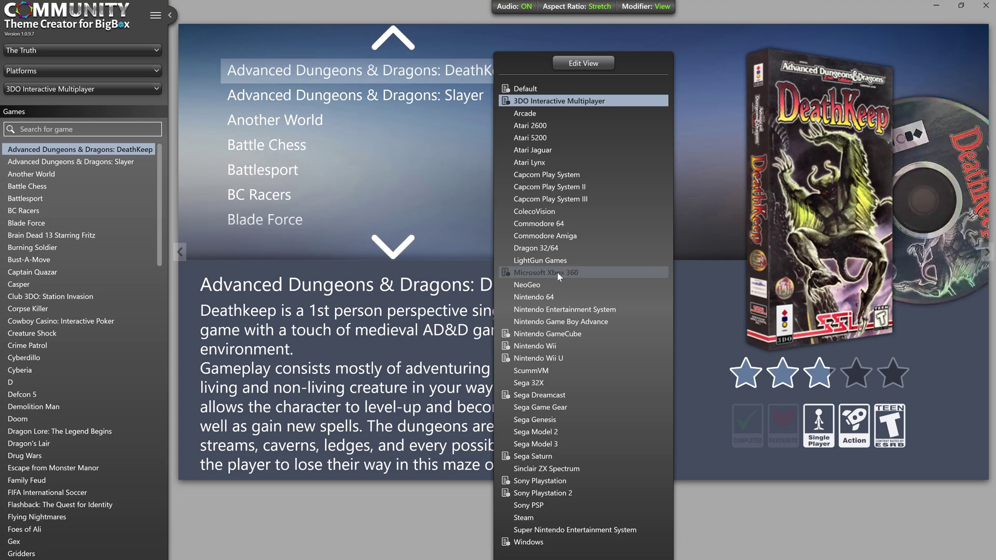
Step: Add the Xbox 360, GameCube, Wii, Wii U, Dreamcast, Saturn, Playstation, Playstation 2 and Windows configurations to the 3DO selection
left_click(557, 272)
left_click(529, 334)
left_click(537, 346)
left_click(537, 358)
left_click(560, 396)
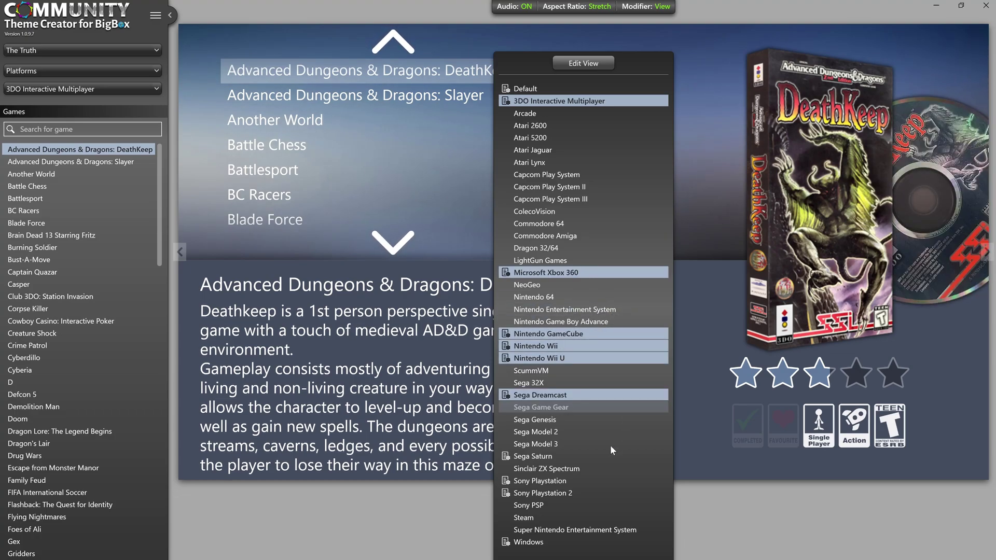
left_click(560, 457)
left_click(561, 482)
left_click(566, 494)
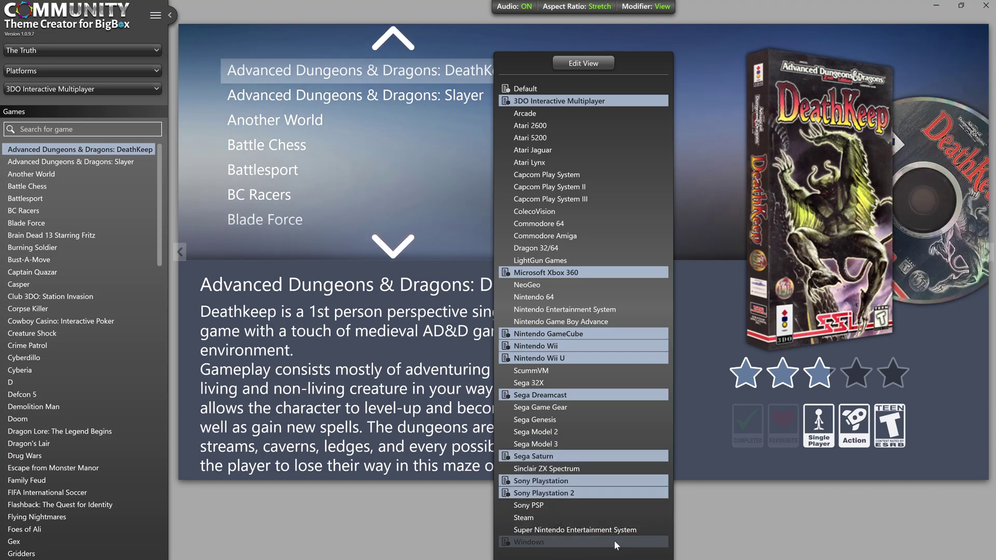
left_click(568, 541)
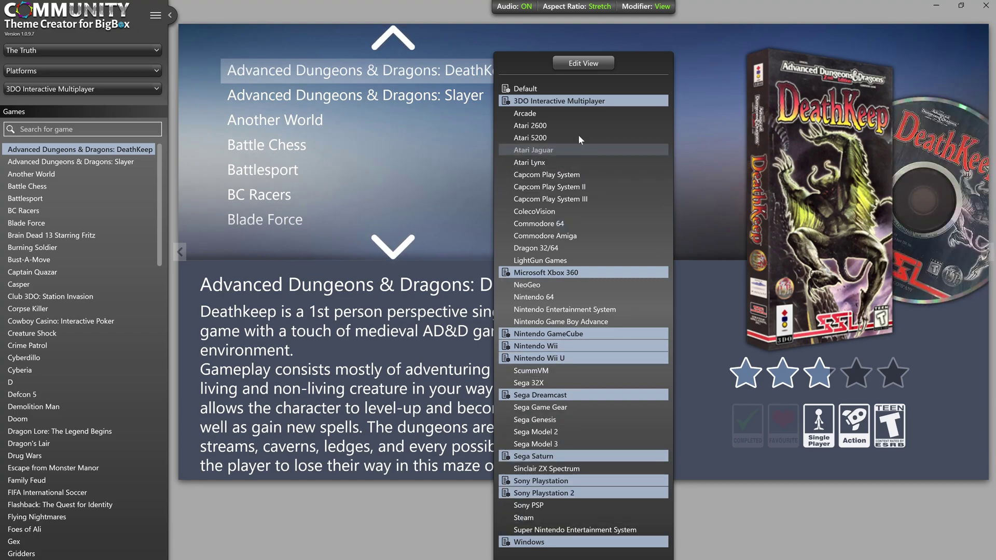
Step: Try pasting the copied settings onto the 3DO Interactive Multiplayer configuration alone and switch the view to Microsoft Xbox 360
left_click(584, 101)
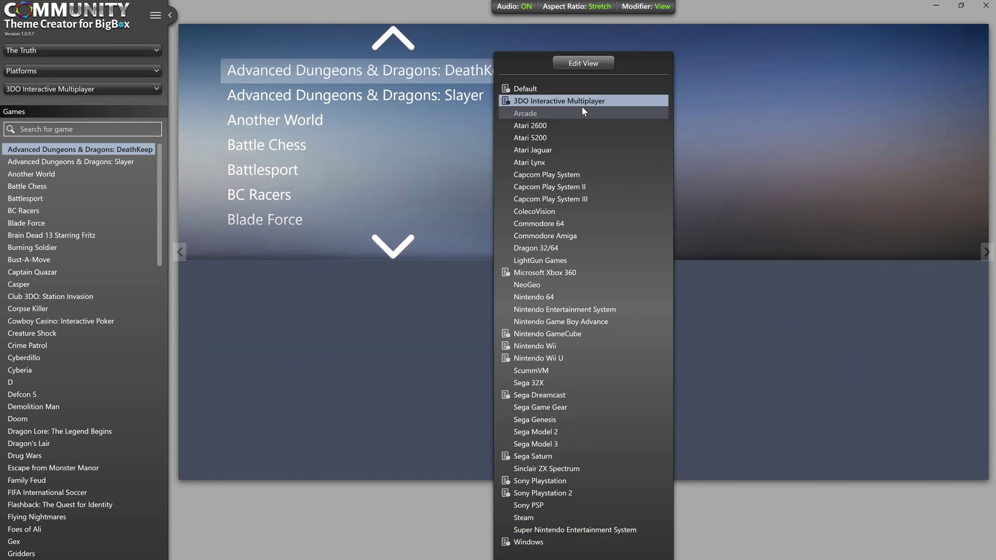
left_click(581, 102)
right_click(581, 102)
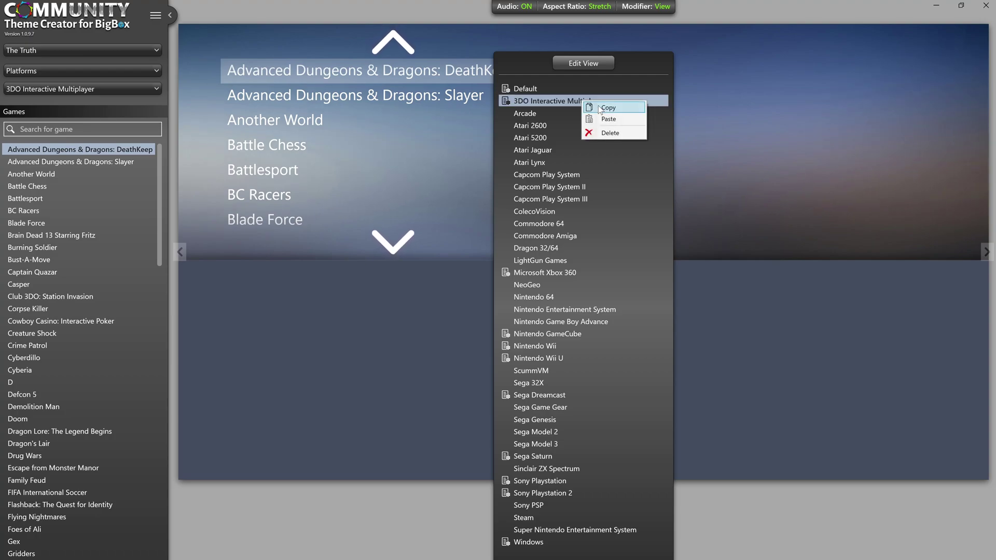
left_click(604, 118)
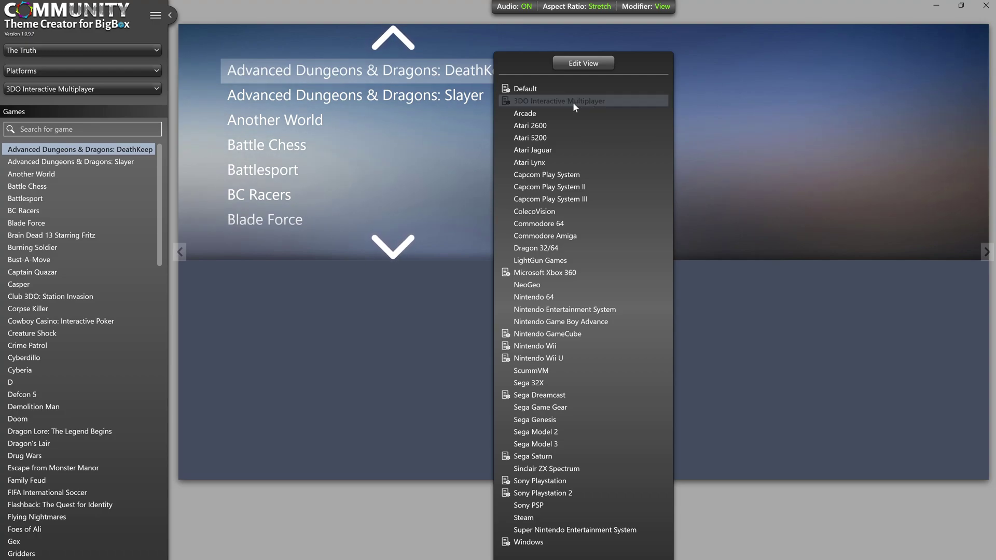
left_click(533, 272)
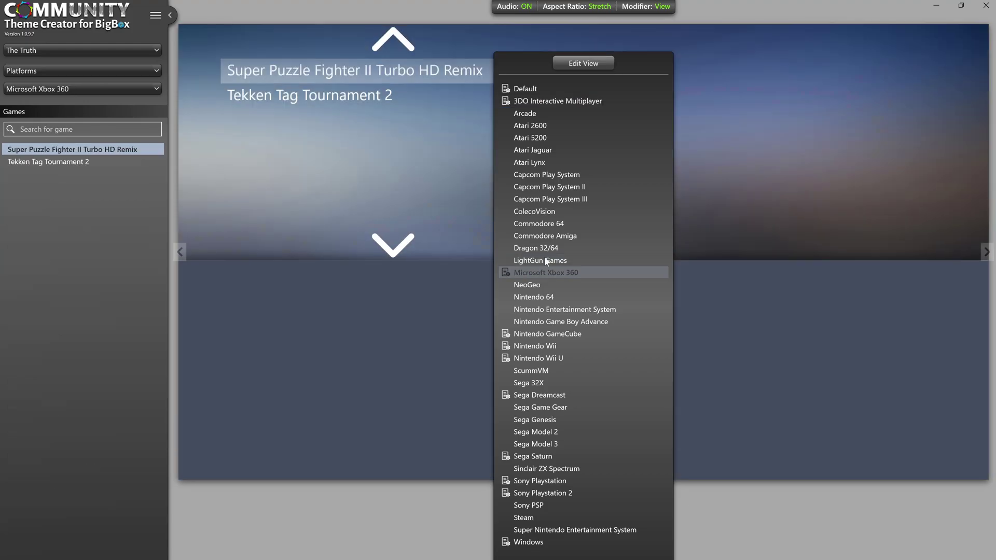
Step: Delete the settings of the 3DO, Xbox 360, GameCube, Wii, Wii U, Dreamcast, Saturn, Playstation, Playstation 2 and Windows configurations together
left_click(557, 101)
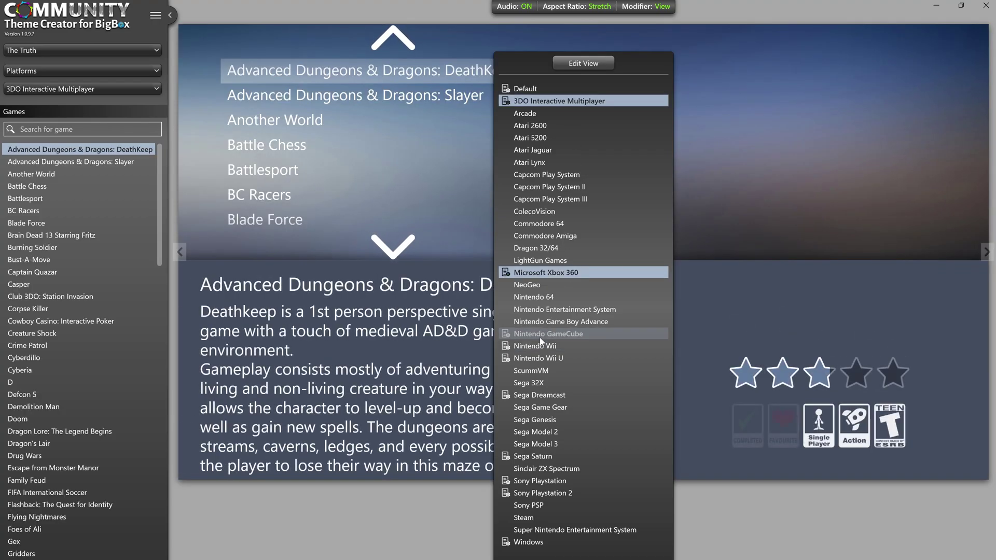
left_click(540, 345)
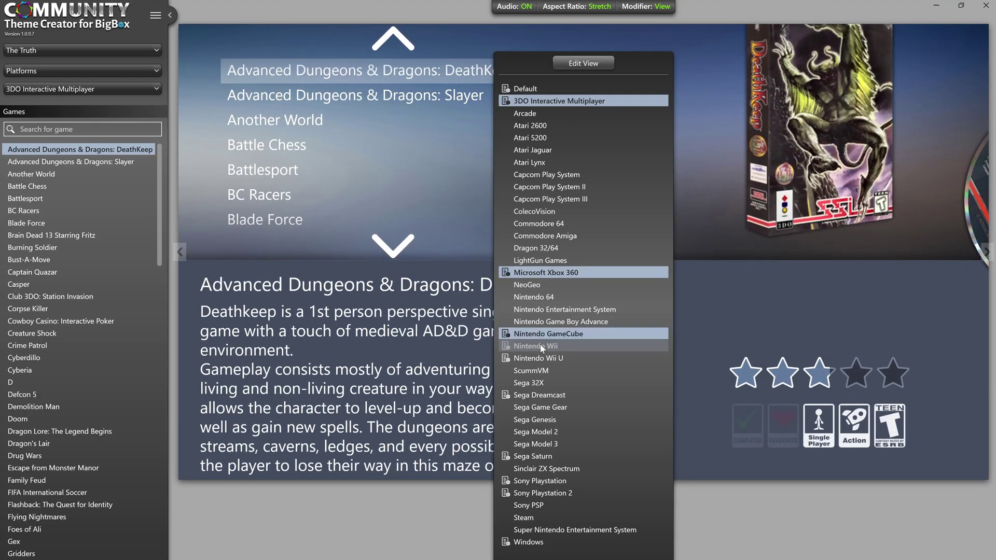
left_click(541, 358)
left_click(537, 395)
left_click(530, 456)
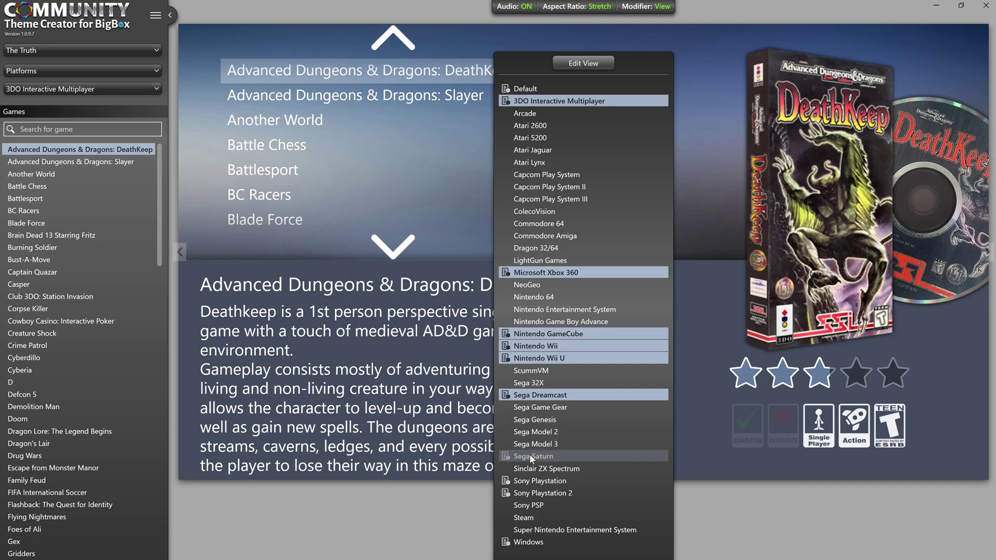
left_click(534, 481)
left_click(532, 492)
left_click(538, 542)
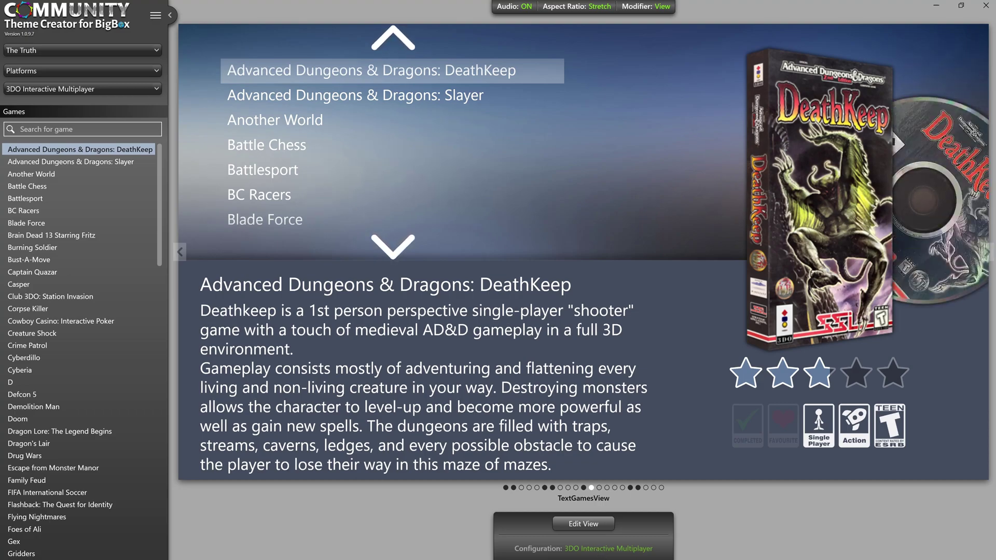
mouse_move(627, 537)
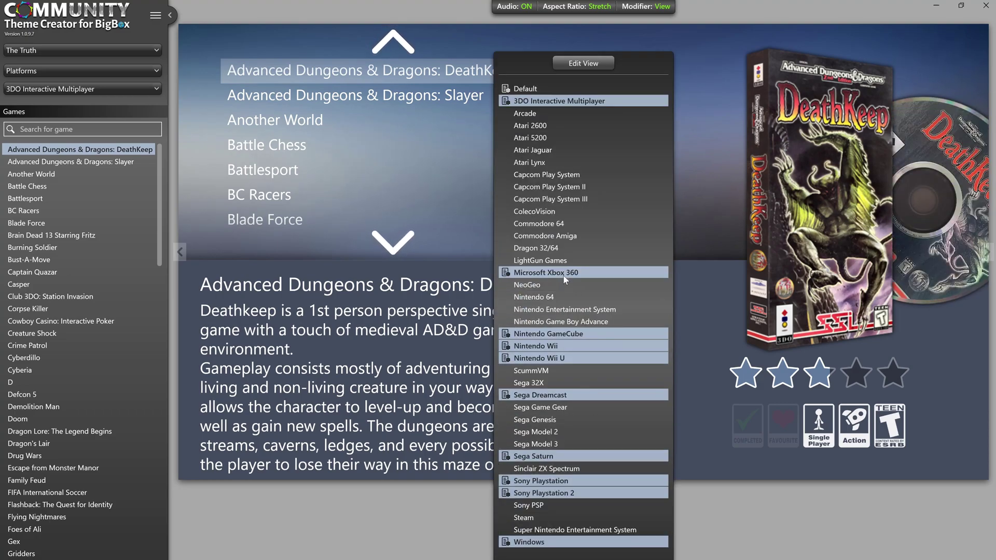
right_click(564, 273)
left_click(591, 304)
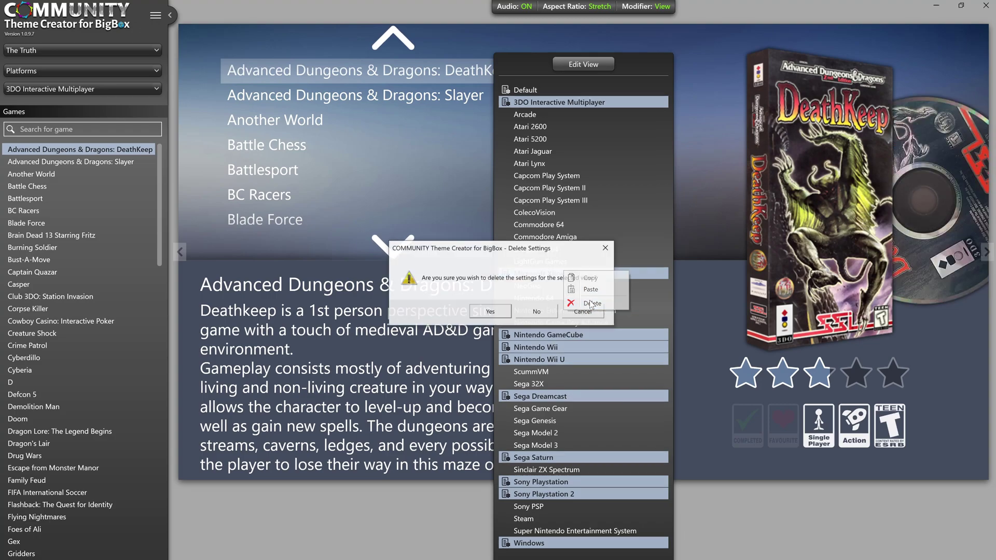
left_click(503, 310)
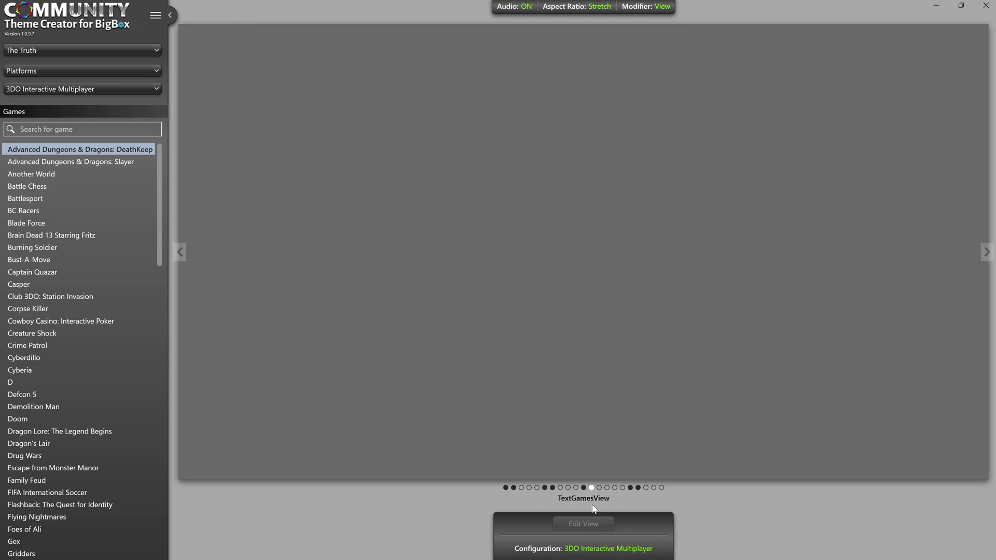
Step: Preview the Default configuration of TextGamesView and return to the 3DO Interactive Multiplayer configuration
mouse_move(607, 553)
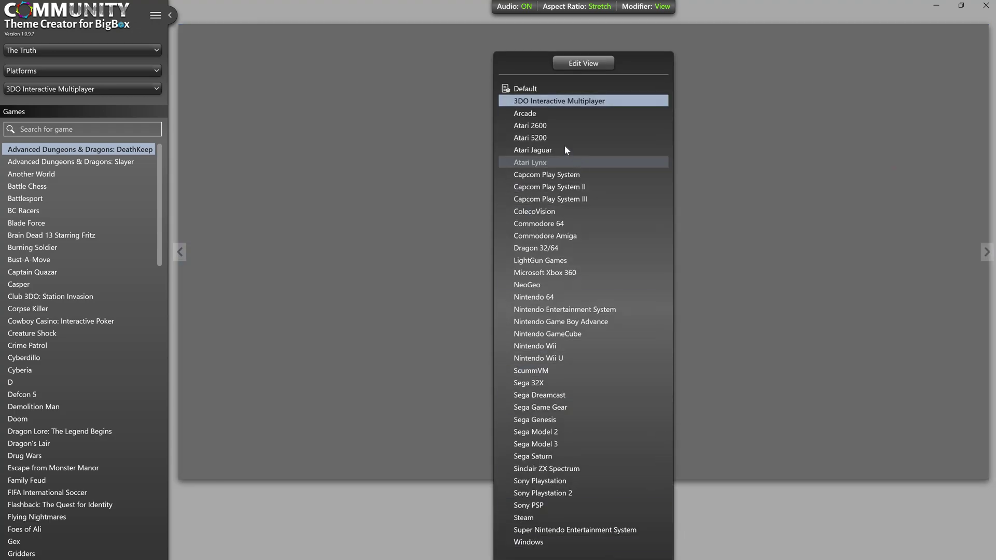
left_click(558, 90)
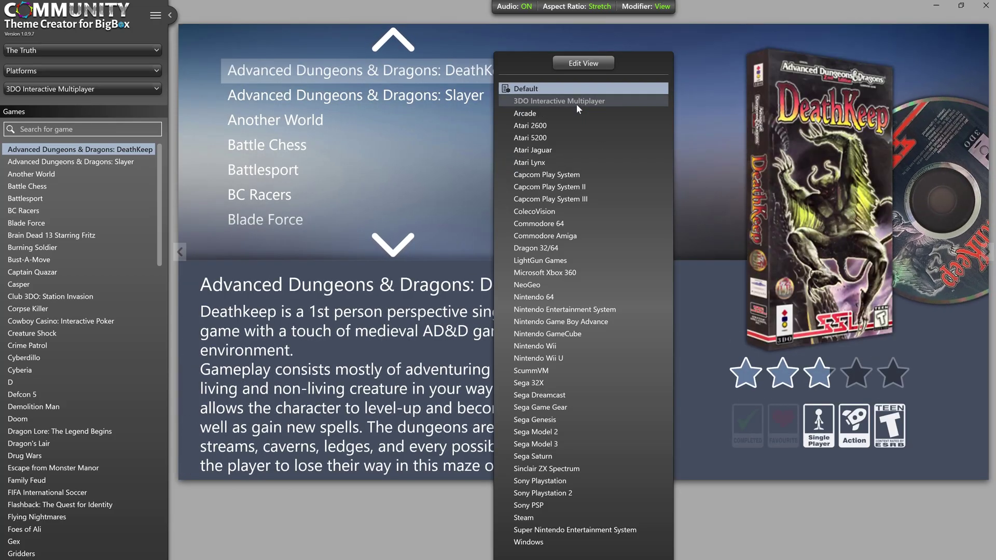
left_click(571, 101)
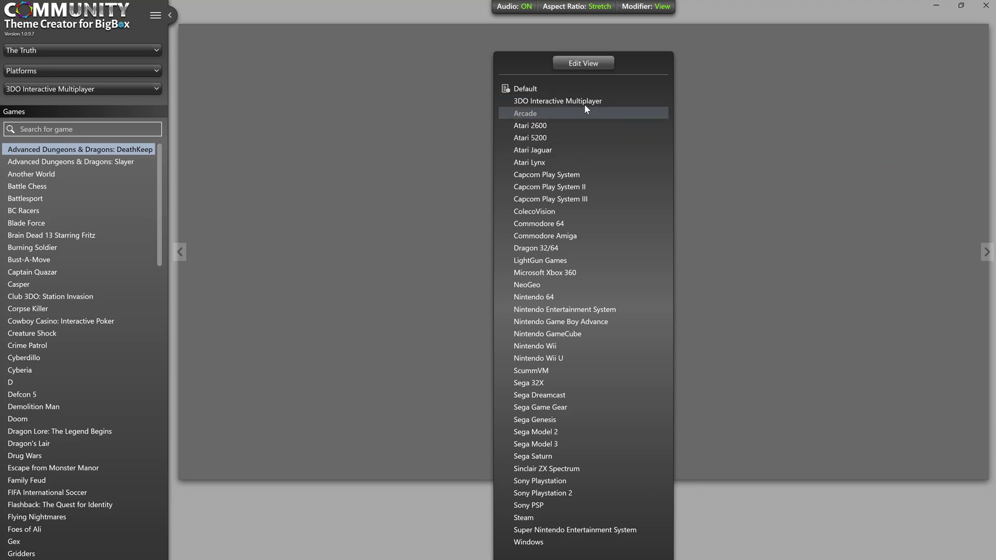
Step: Paste the copied view settings onto the 3DO, Xbox 360, GameCube, Wii, Wii U, Dreamcast, Saturn, Playstation and Playstation 2 configurations together
left_click(581, 101)
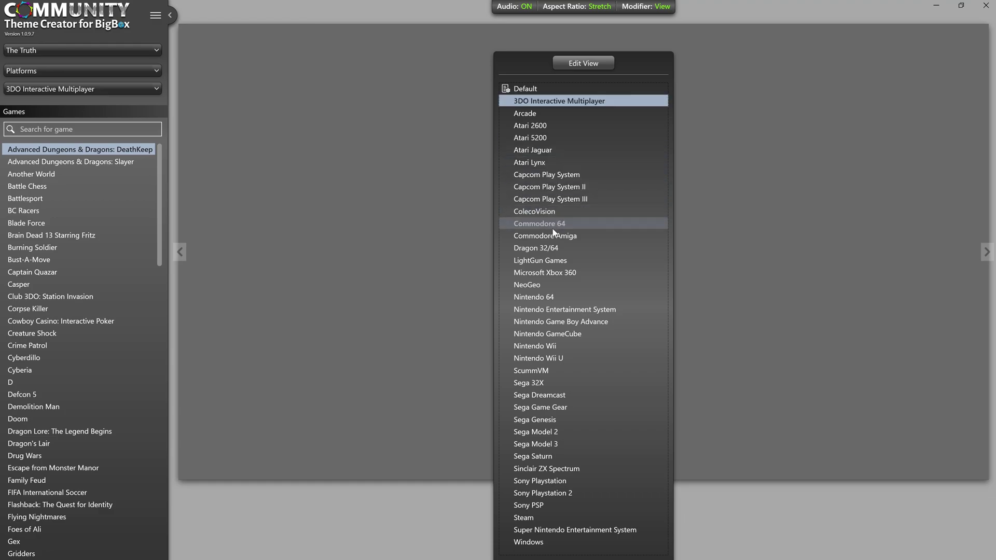
left_click(578, 272)
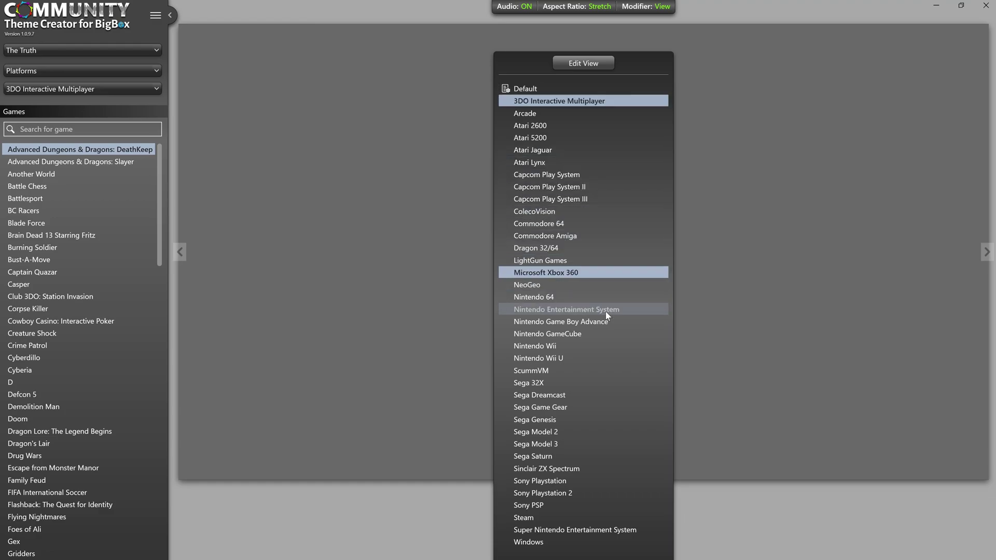
left_click(574, 335)
left_click(570, 347)
left_click(568, 357)
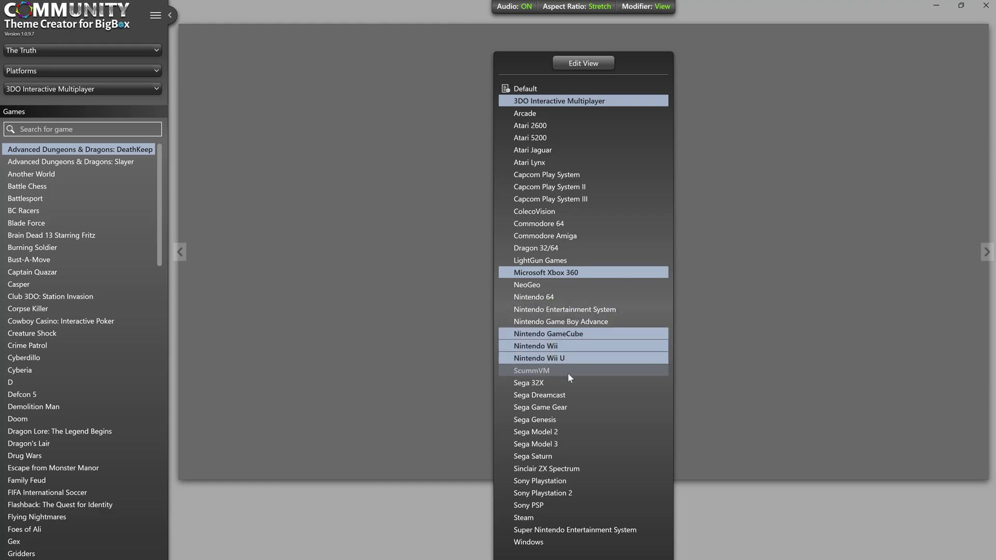
left_click(585, 359)
left_click(584, 360)
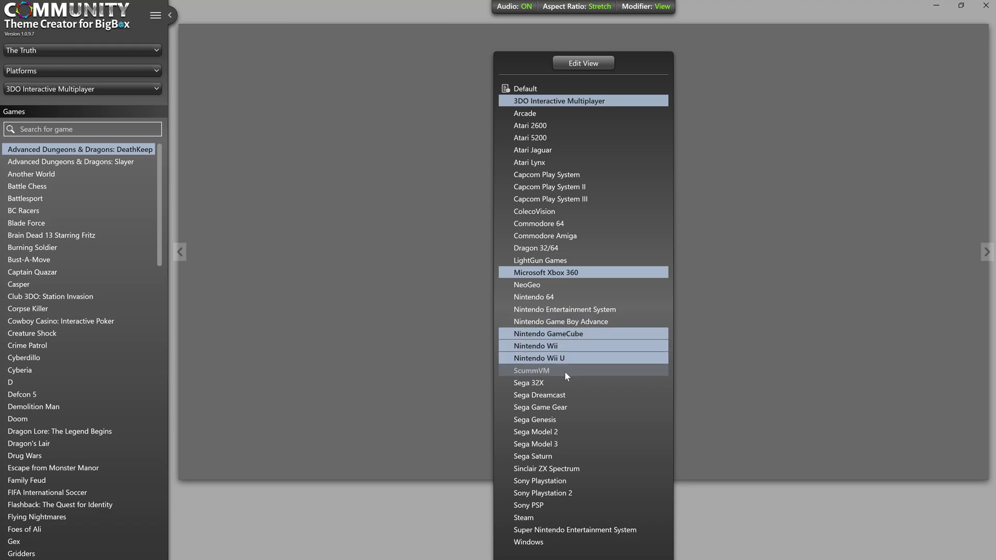
left_click(584, 397)
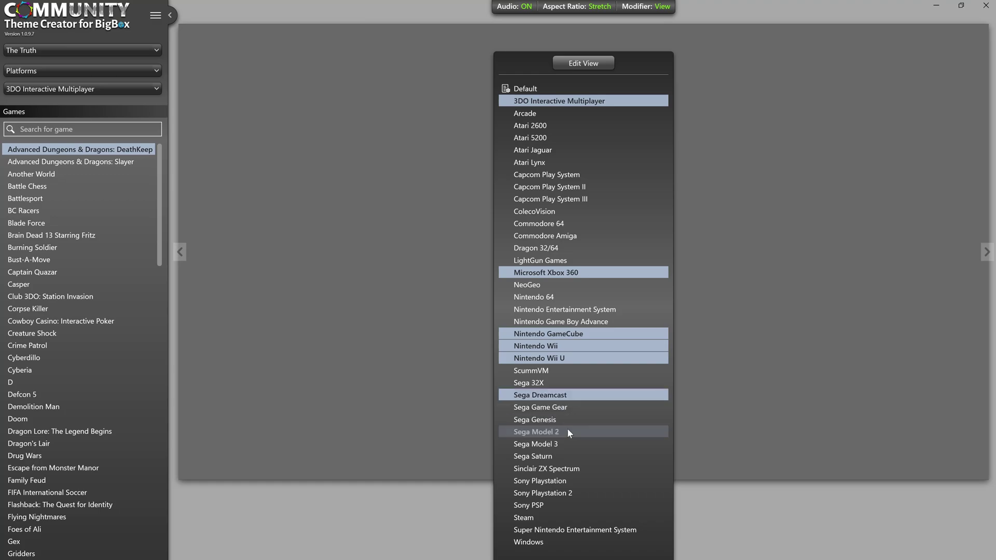
left_click(576, 456)
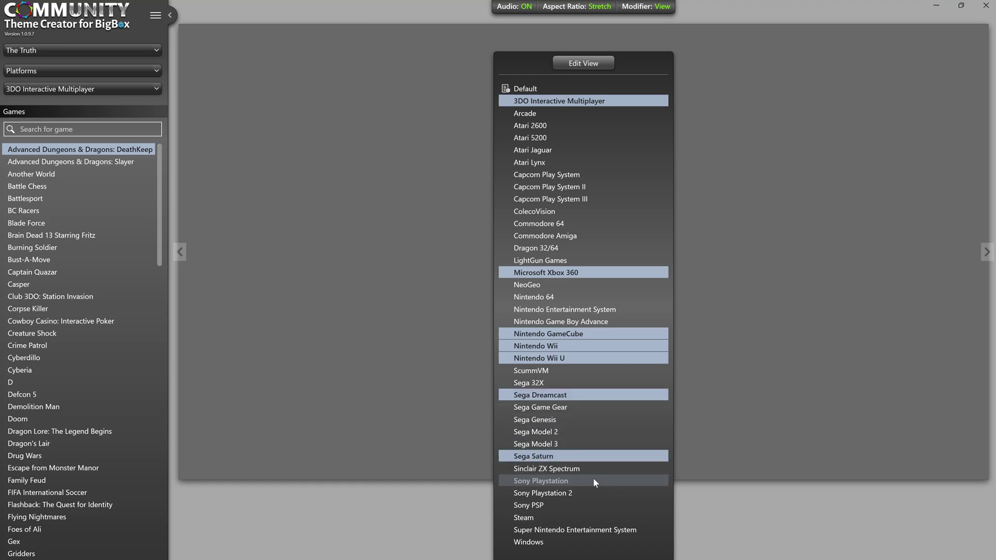
left_click(583, 482)
left_click(568, 494)
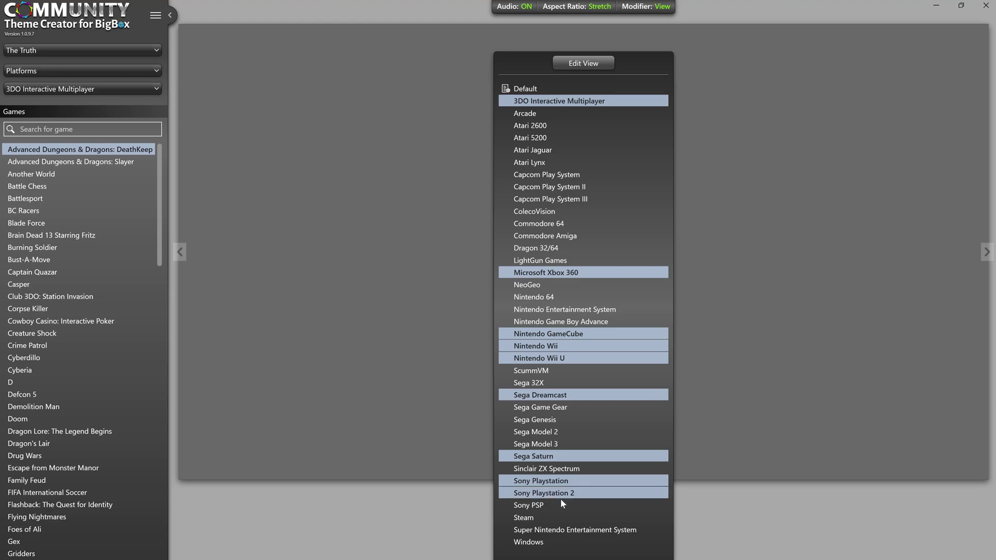
left_click(566, 505)
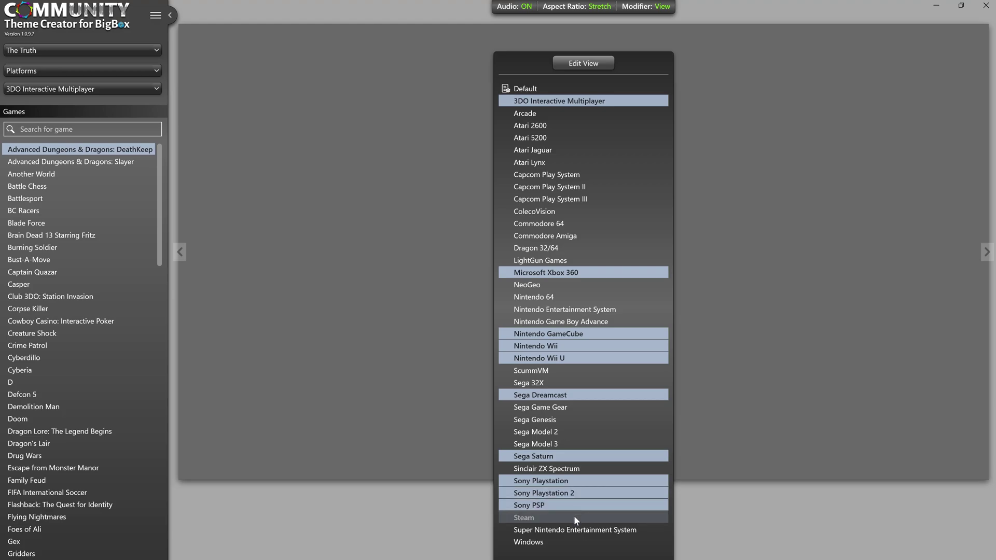
left_click(576, 510)
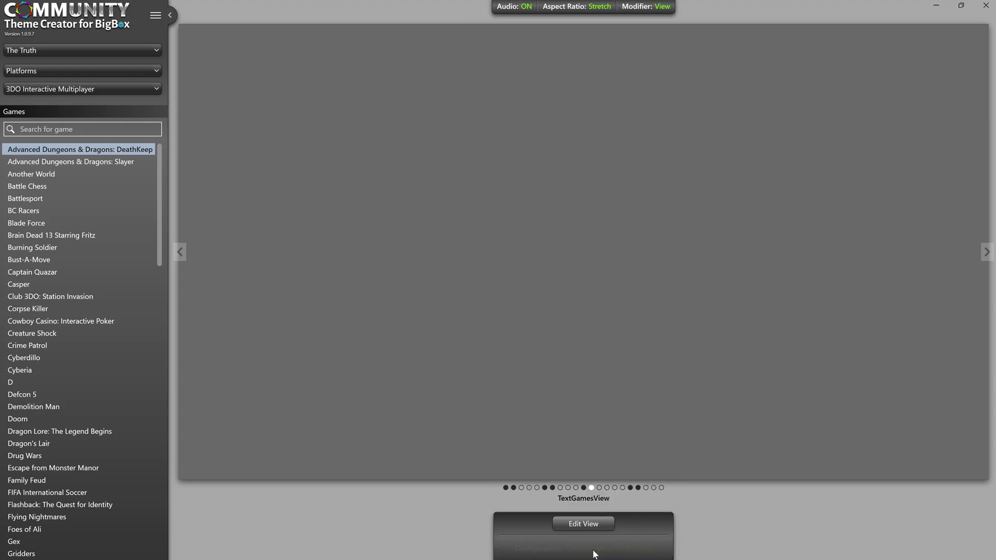
mouse_move(594, 550)
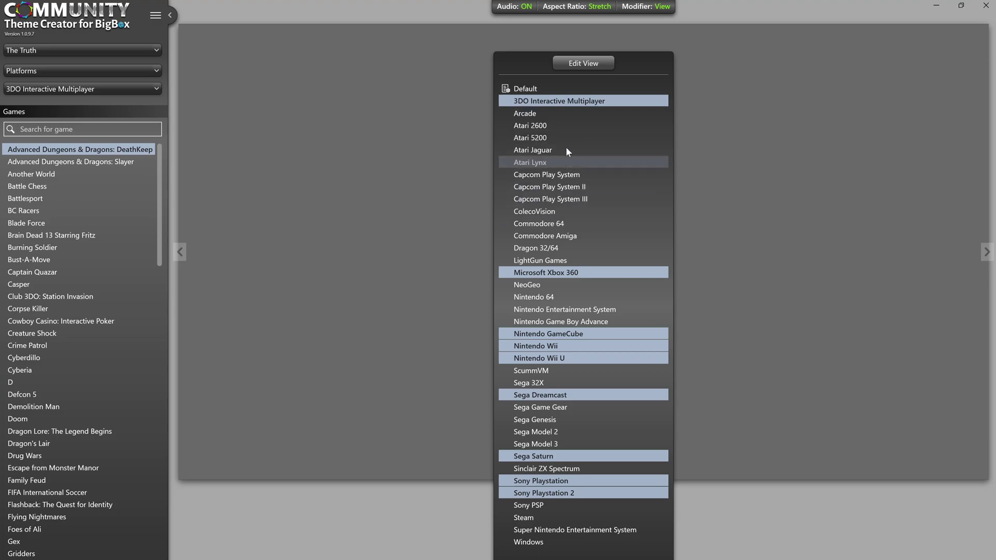
right_click(549, 99)
left_click(573, 118)
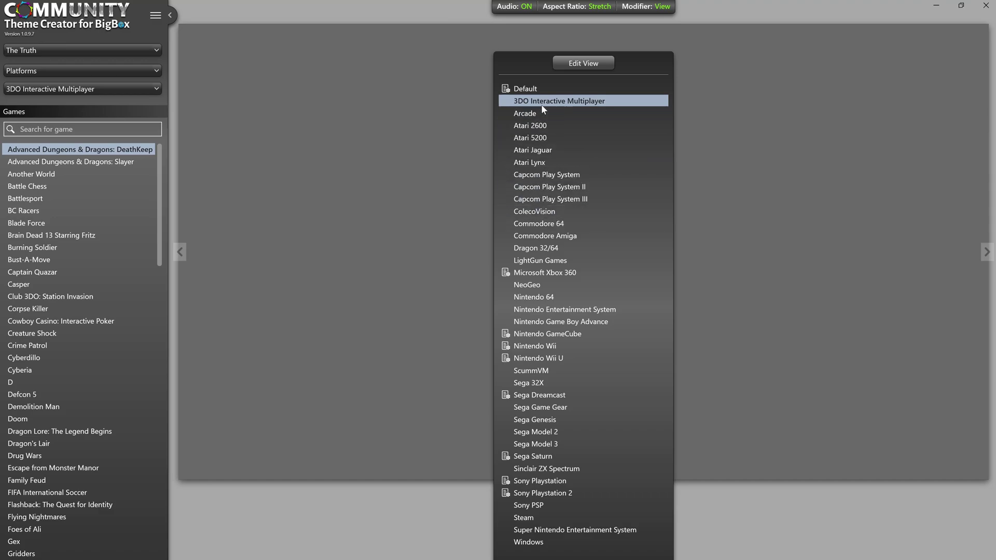
Step: Try pasting the copied view settings onto the 3DO Interactive Multiplayer configuration on its own
key("Down")
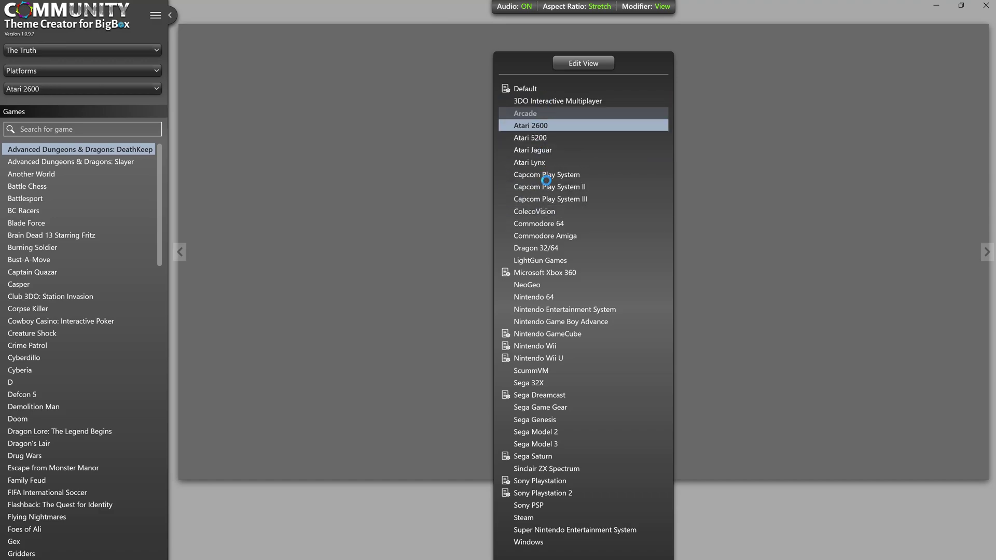
left_click(571, 101)
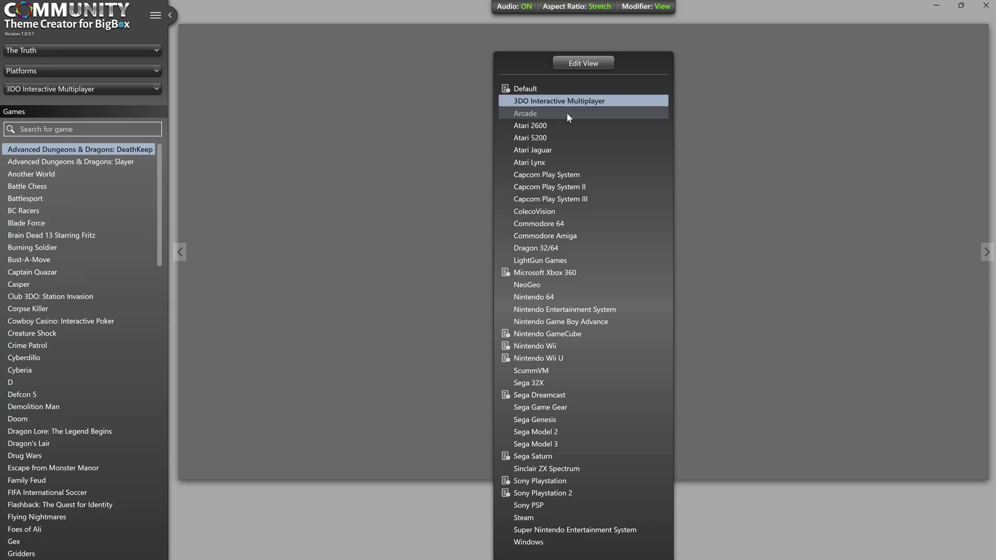
right_click(563, 103)
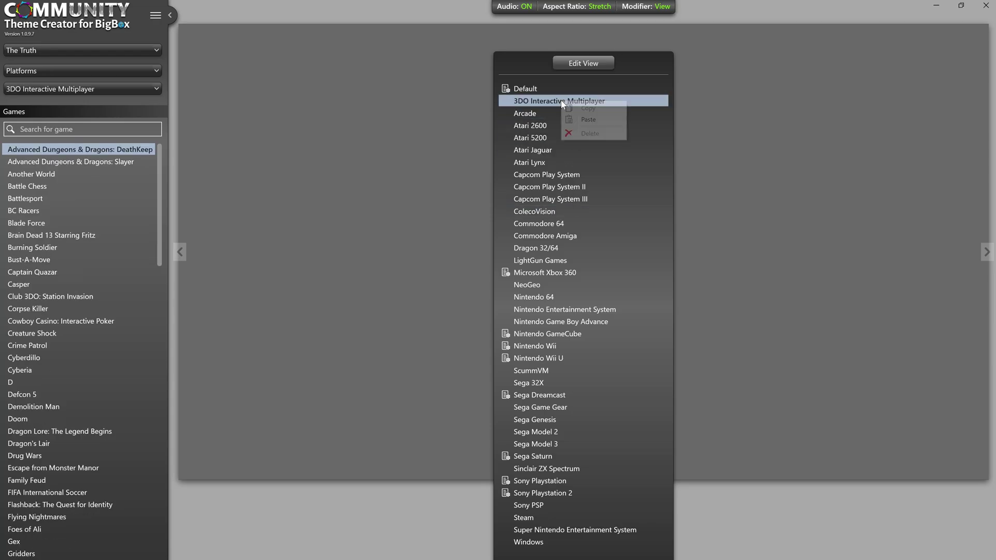
left_click(589, 119)
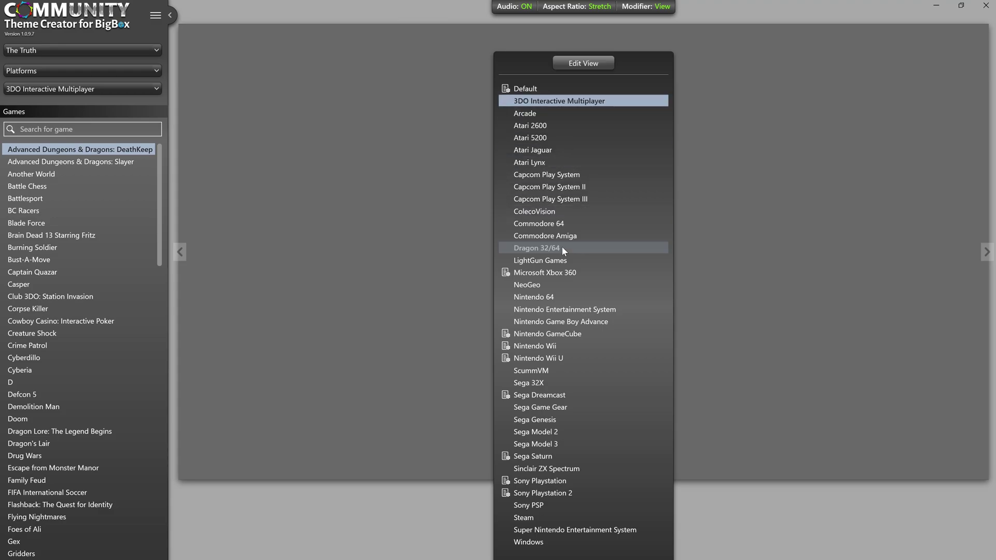
Step: Copy the Microsoft Xbox 360 configuration's view settings and paste them onto the 3DO Interactive Multiplayer configuration
right_click(555, 274)
left_click(584, 284)
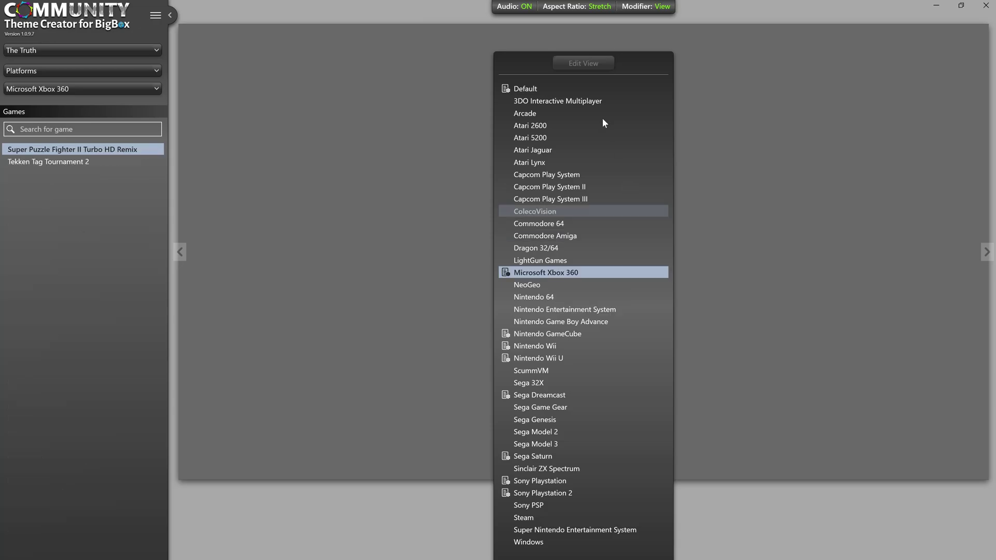
left_click(571, 100)
right_click(570, 100)
left_click(597, 118)
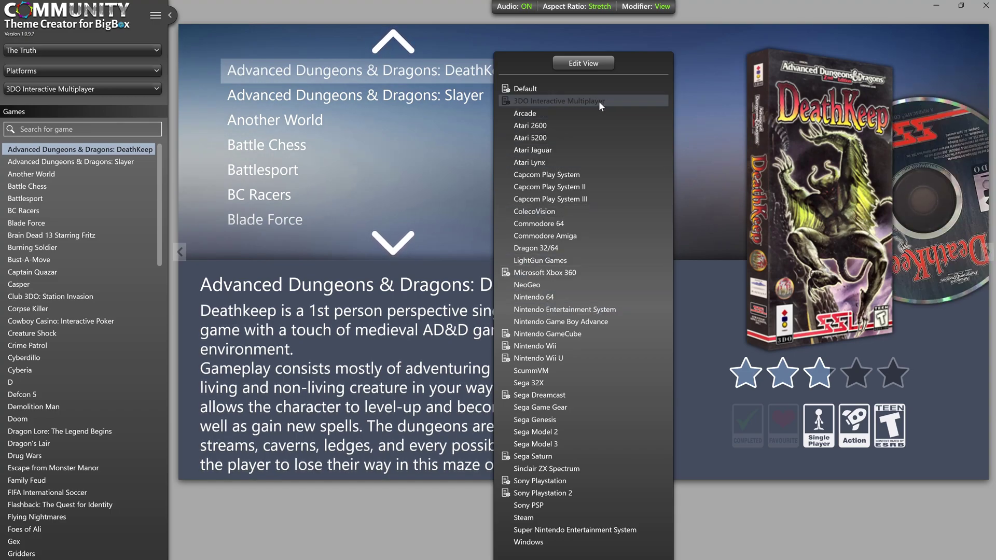
left_click(585, 101)
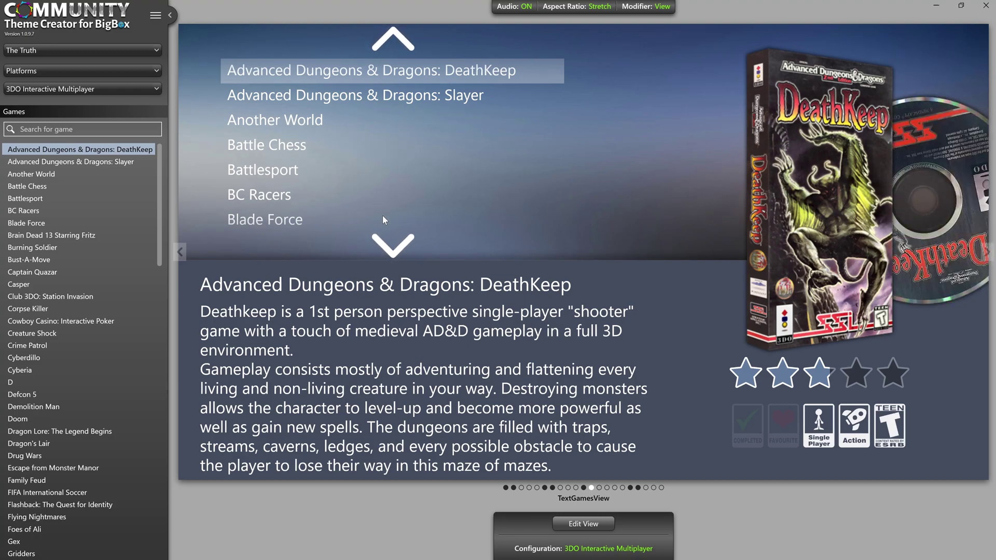
Step: Open the 3DO Interactive Multiplayer TextGamesView for editing, move the UI Elements window aside to examine the layout, and discard the session
left_click(585, 524)
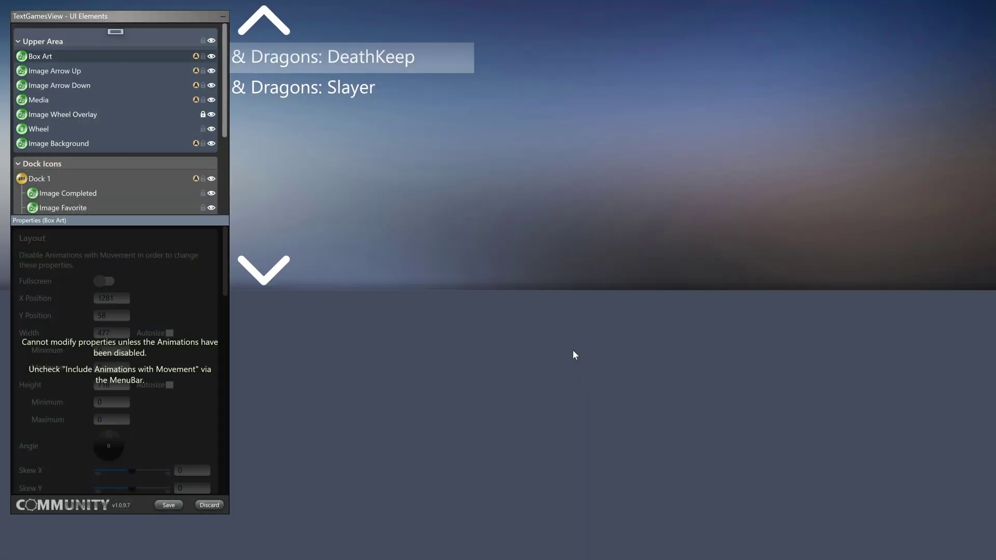
left_click_drag(212, 21, 713, 34)
left_click_drag(652, 39, 268, 50)
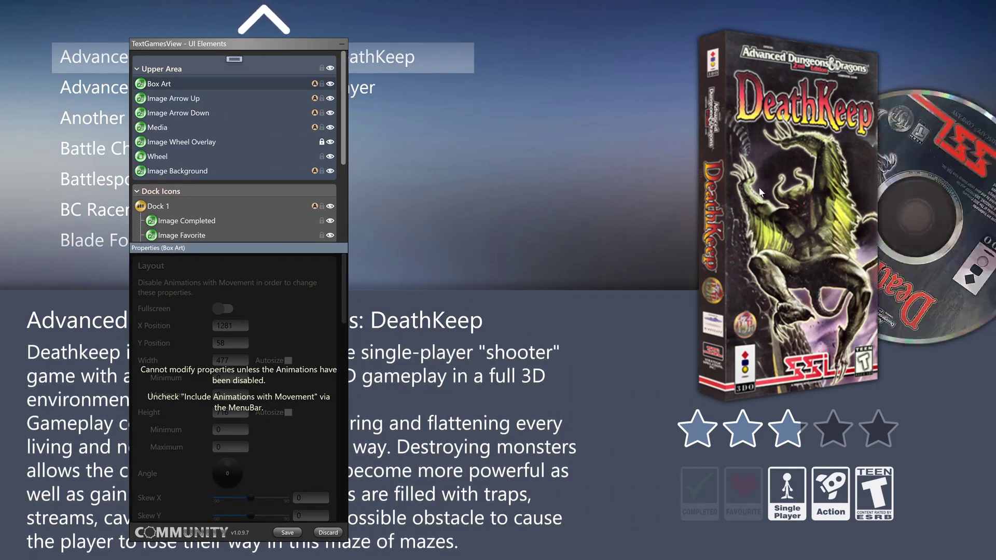
left_click(332, 533)
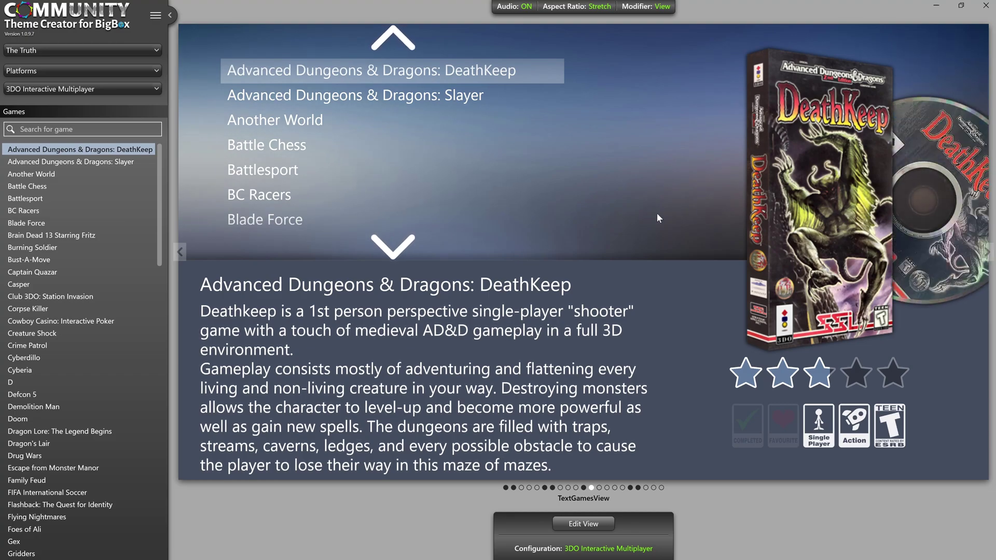
Step: Reveal the audio, aspect ratio and modifier options for the previewed view
mouse_move(650, 5)
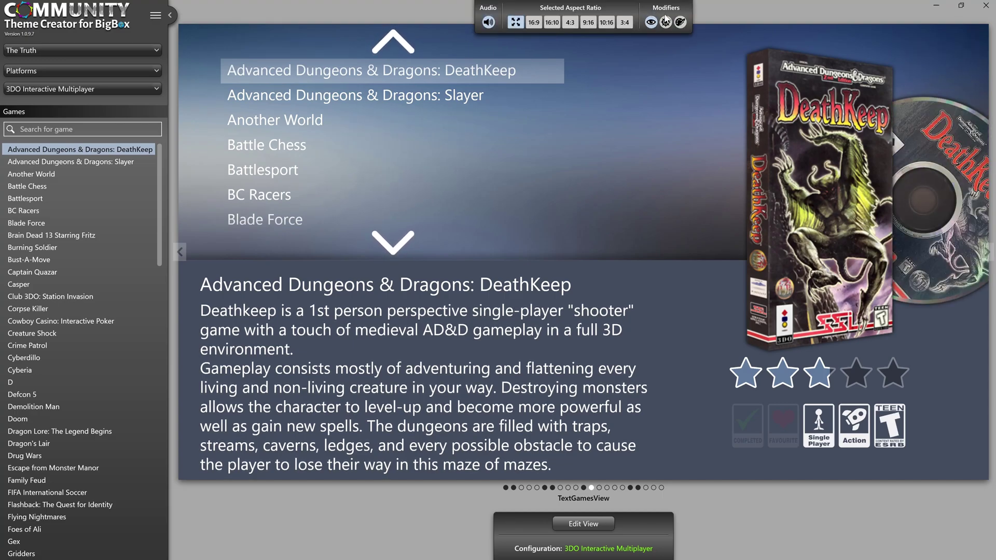